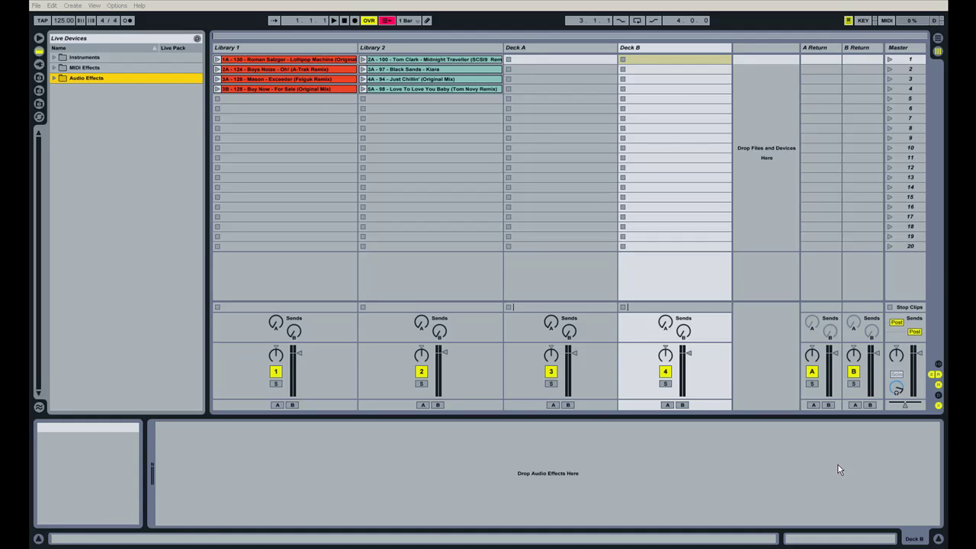
Select the Deck A and Deck B tracks and assign Deck B to the crossfader's B side
left_click(552, 48)
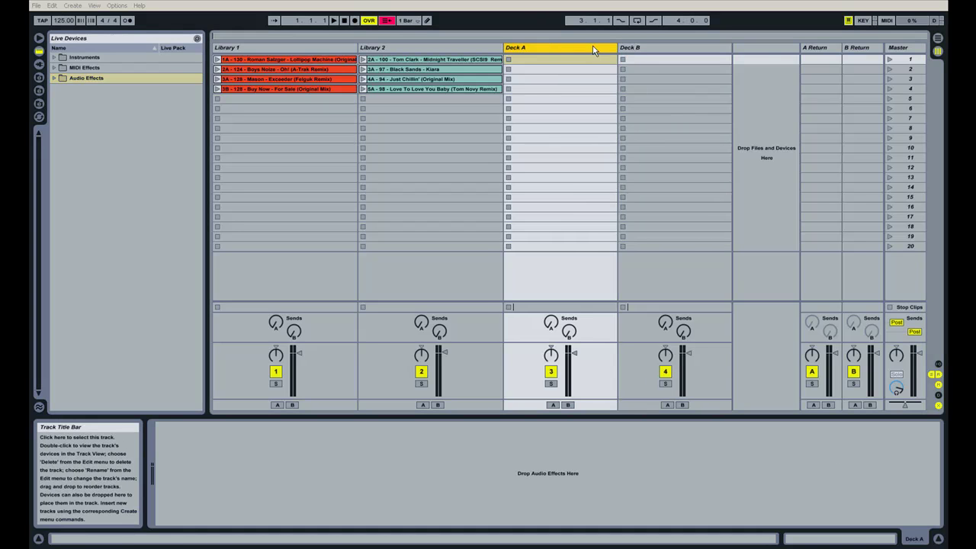
left_click(646, 48)
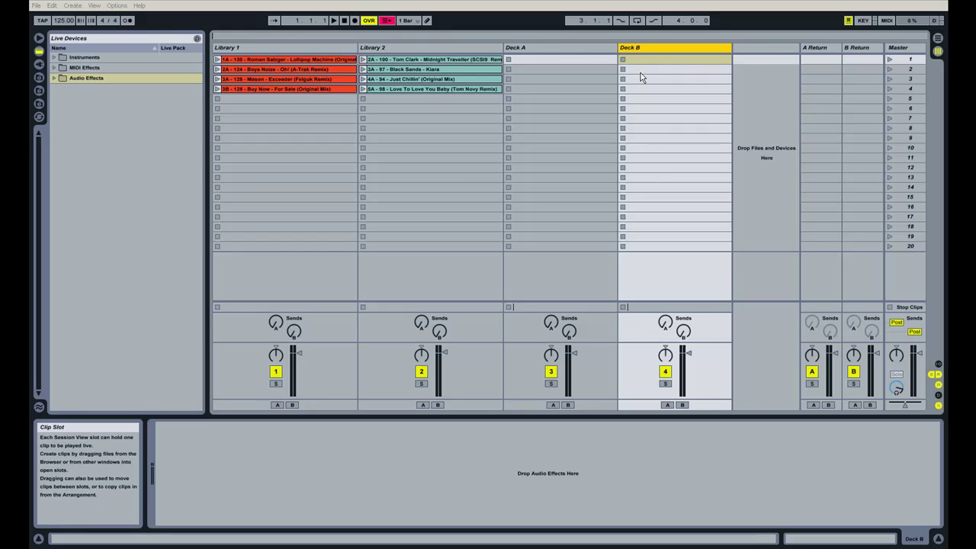
left_click(565, 48)
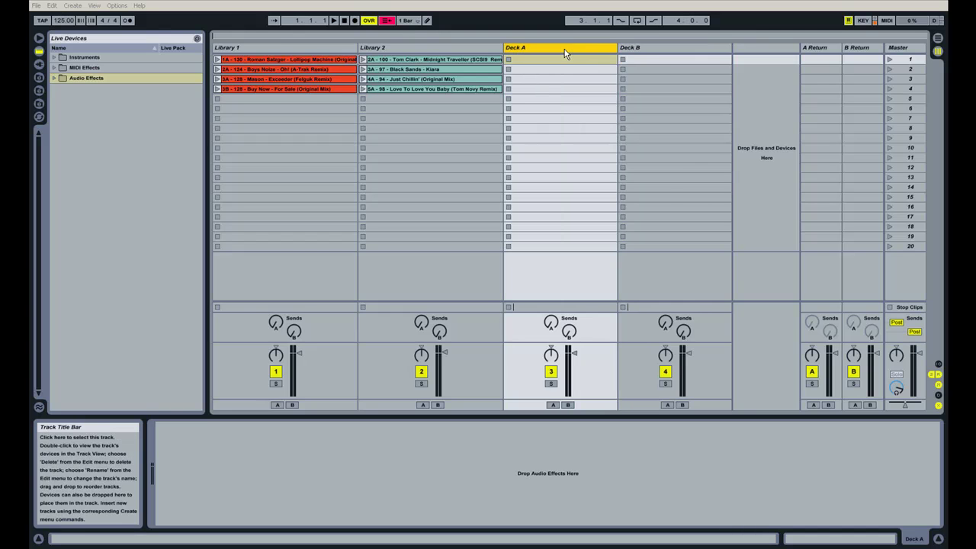
left_click(648, 46)
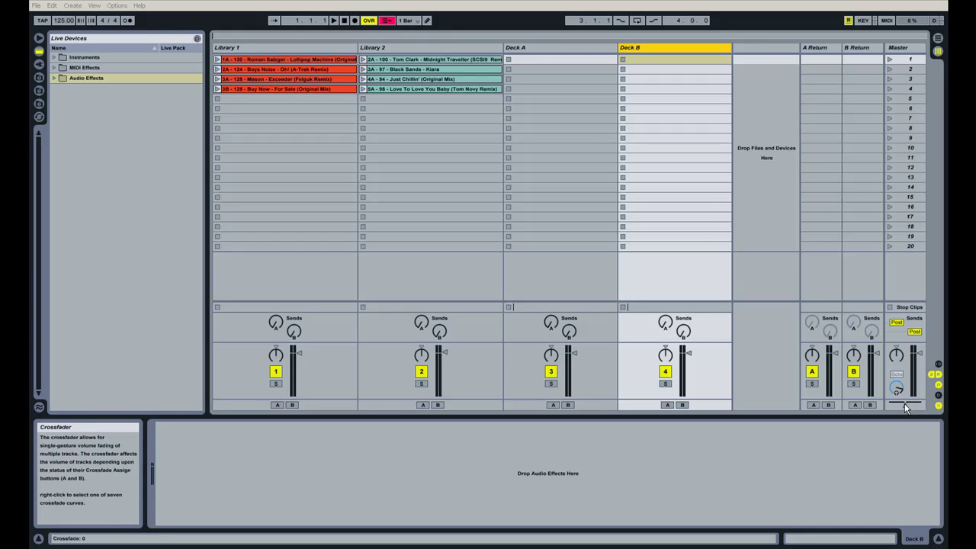
mouse_move(904, 403)
left_mouse_down()
mouse_move(915, 404)
mouse_move(906, 404)
left_mouse_up()
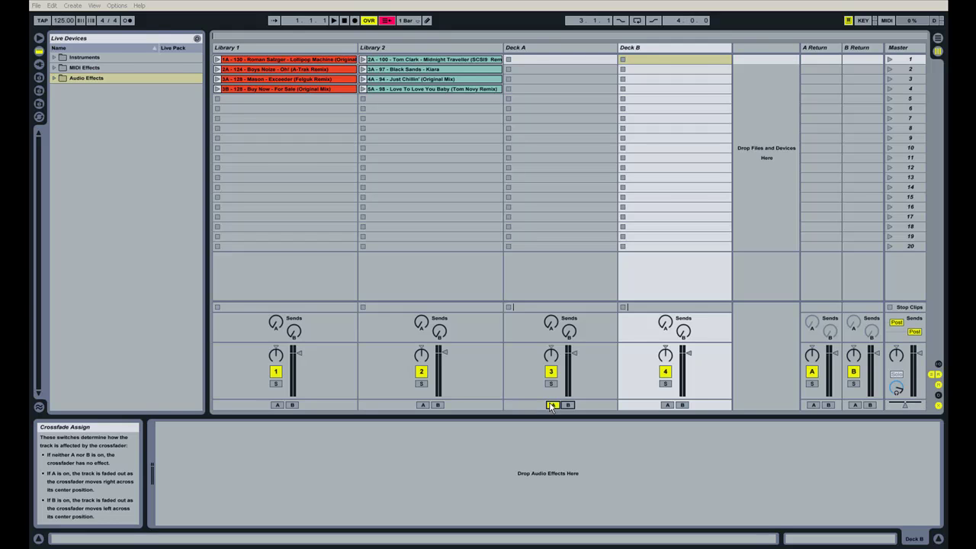
left_click(683, 406)
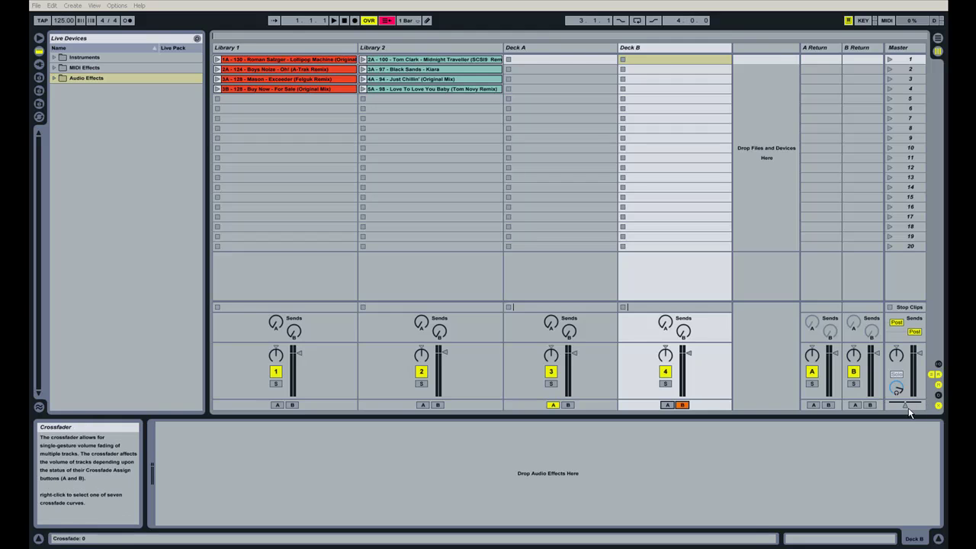
Sweep the crossfader fully to B, then fully to A, then back to centre
left_click_drag(907, 407, 924, 406)
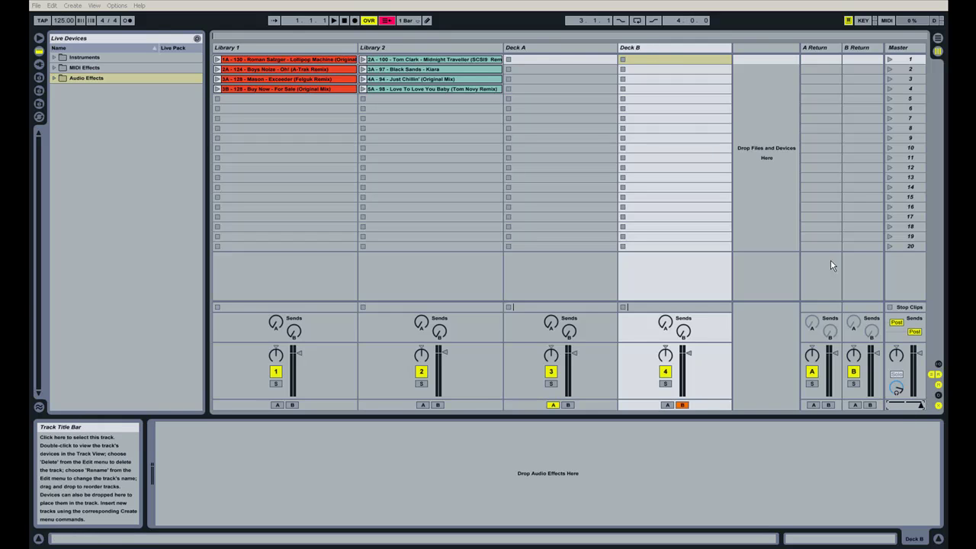
left_click_drag(905, 407, 870, 407)
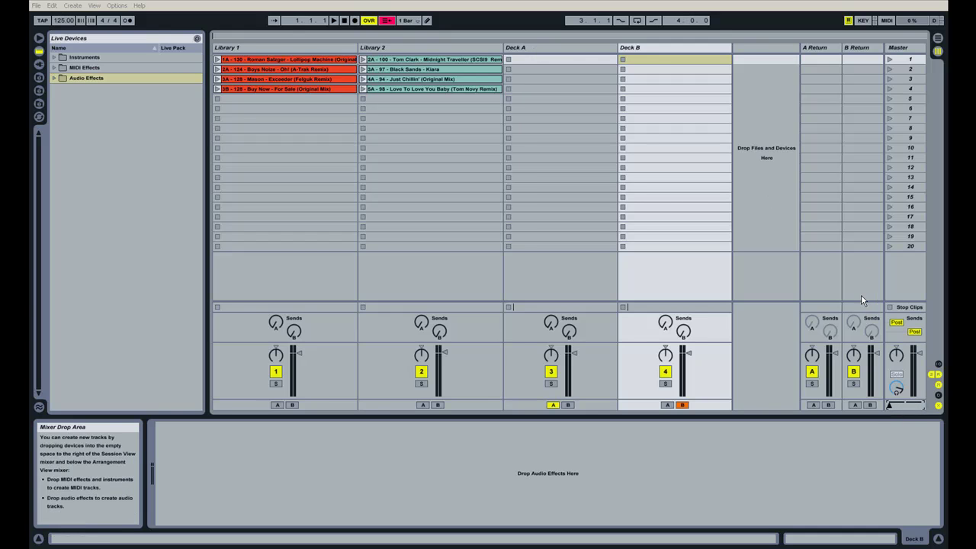
left_click_drag(889, 405, 904, 405)
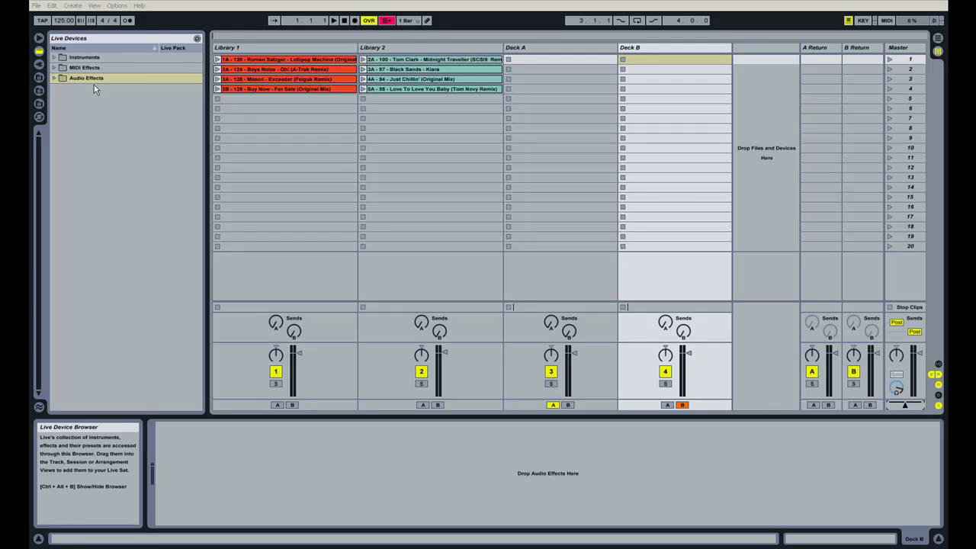
Add an Audio Effect Rack from the Audio Effects folder onto Deck A
left_click(54, 79)
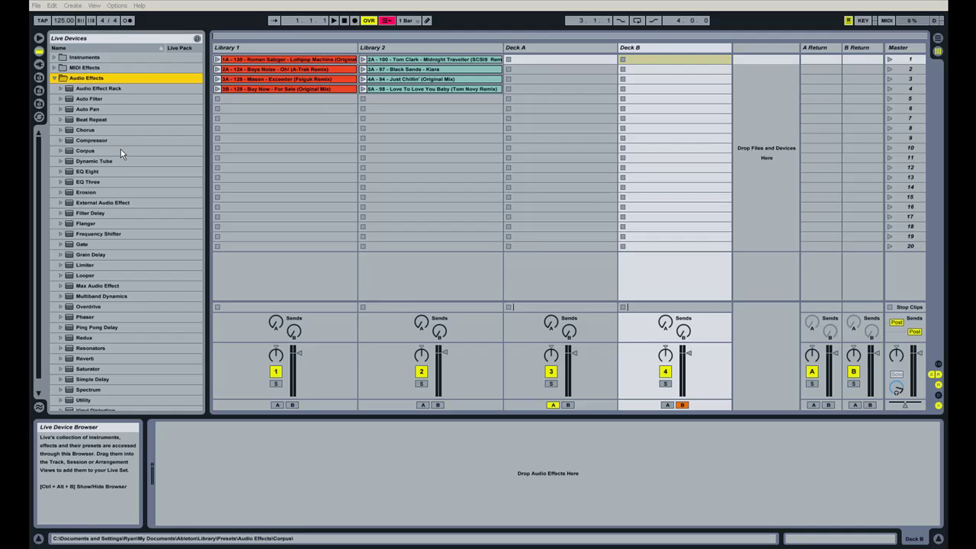
scroll(120, 155, "down", 1)
scroll(121, 154, "up", 1)
left_click_drag(88, 90, 562, 48)
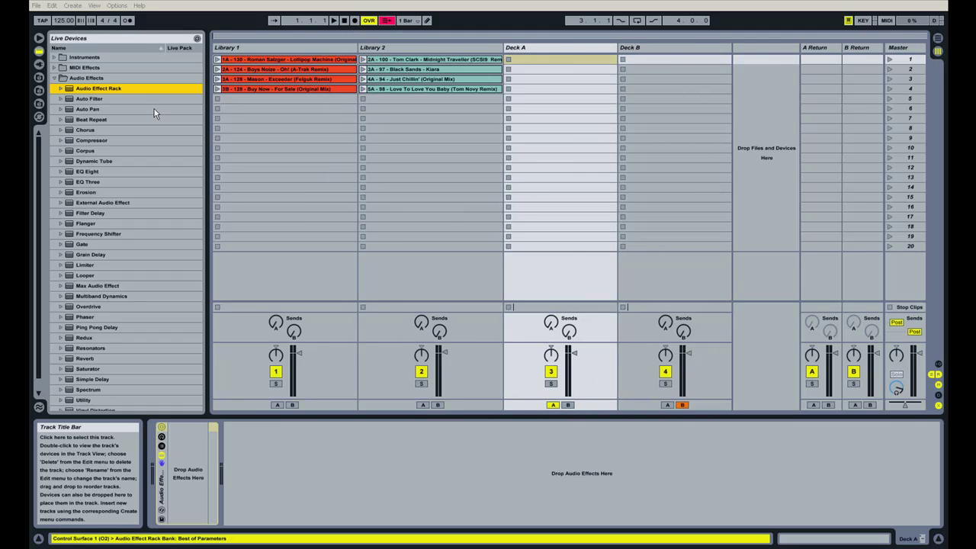
Drop EQ Three into Deck A's Audio Effect Rack
left_click(682, 59)
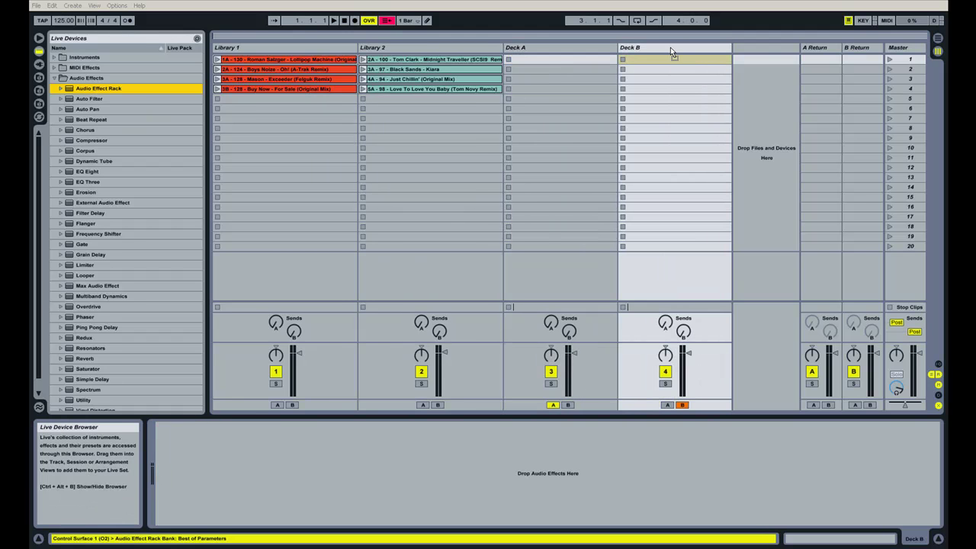
left_click(552, 48)
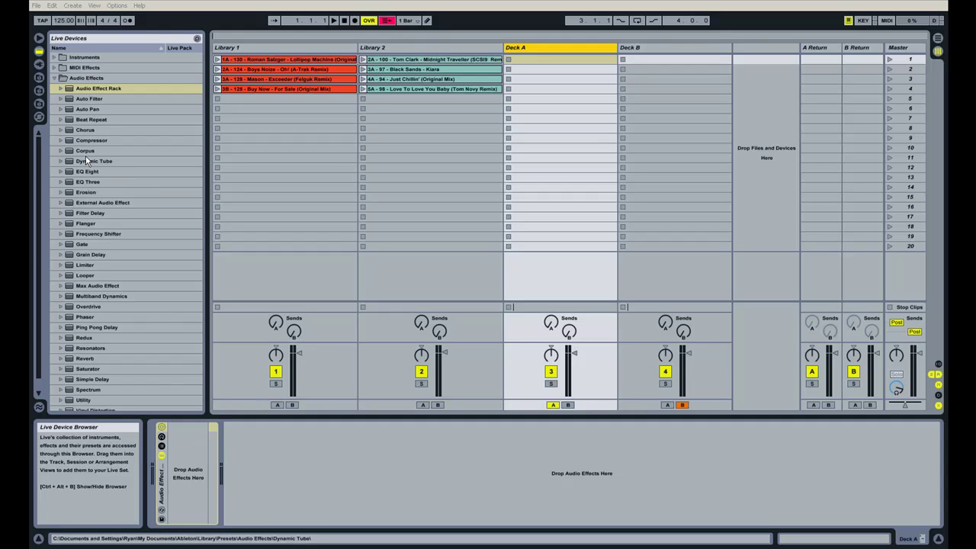
left_click_drag(90, 181, 180, 467)
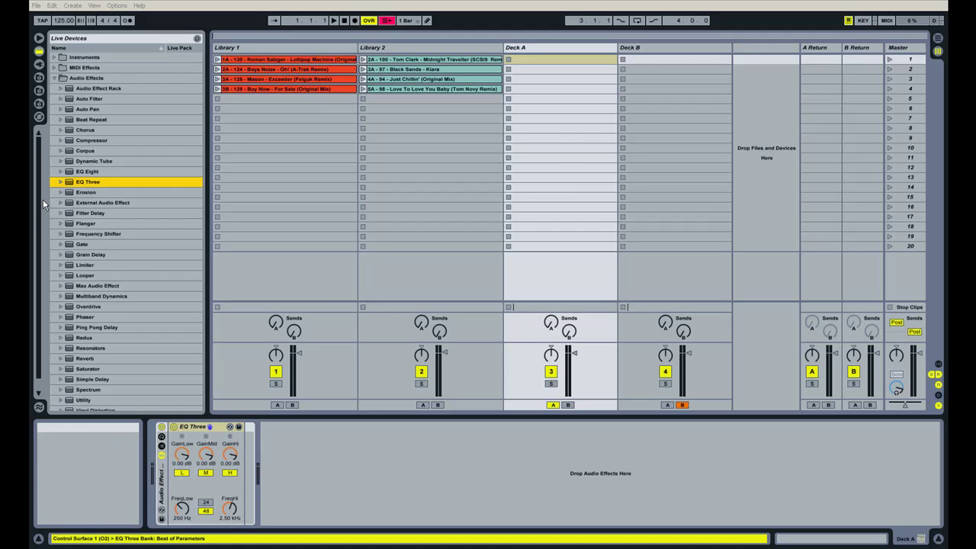
Insert Beat Repeat after EQ Three, then Auto Filter after Beat Repeat, in Deck A's rack
left_click(110, 120)
left_click_drag(247, 398, 263, 447)
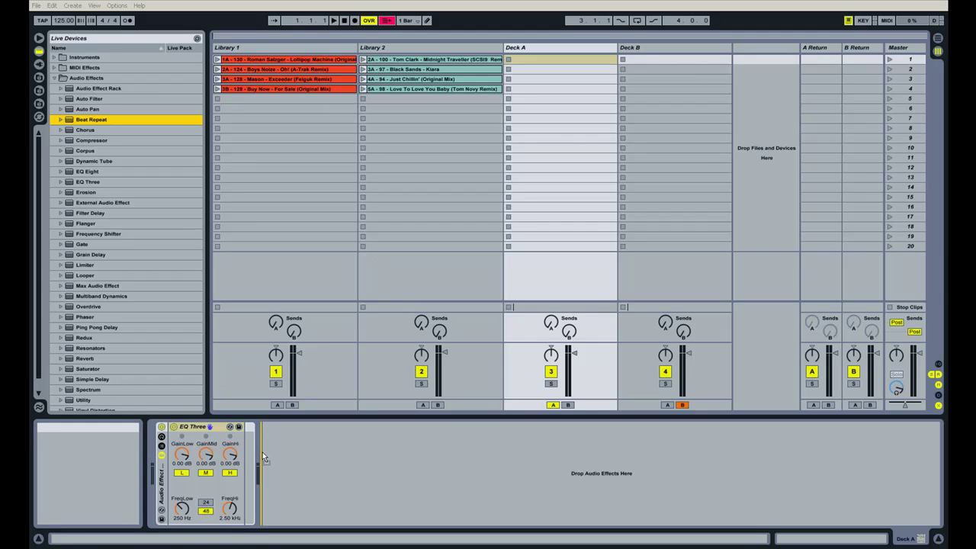
left_click_drag(263, 456, 243, 452)
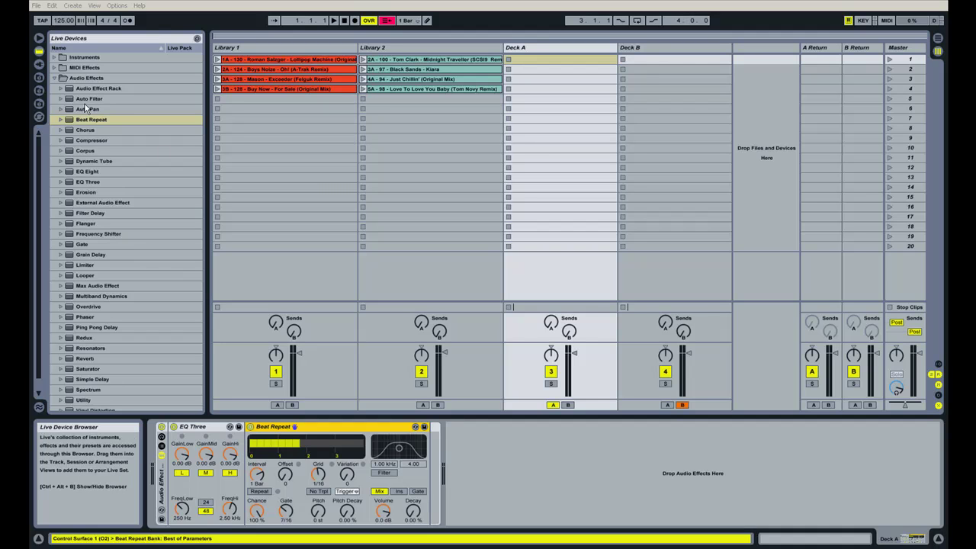
mouse_move(89, 99)
left_mouse_down()
mouse_move(428, 406)
mouse_move(438, 437)
mouse_move(429, 452)
left_mouse_up()
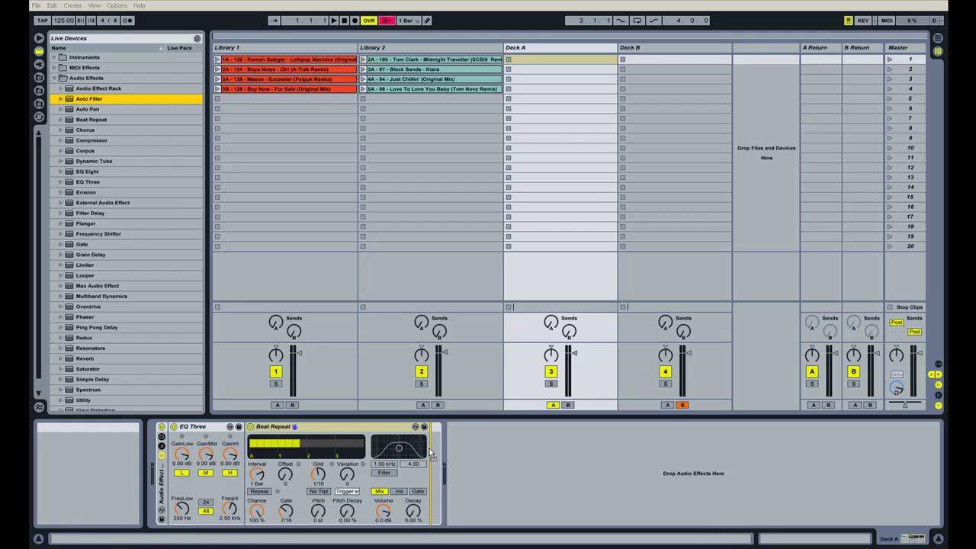
left_click_drag(429, 449, 429, 448)
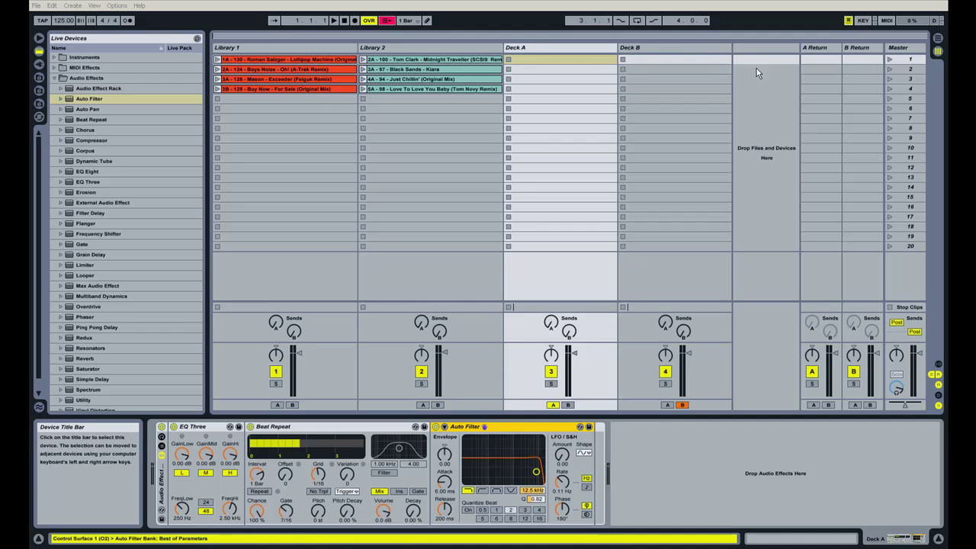
Copy Deck A's rack with EQ Three, Beat Repeat and Auto Filter onto Deck B
left_click(657, 51)
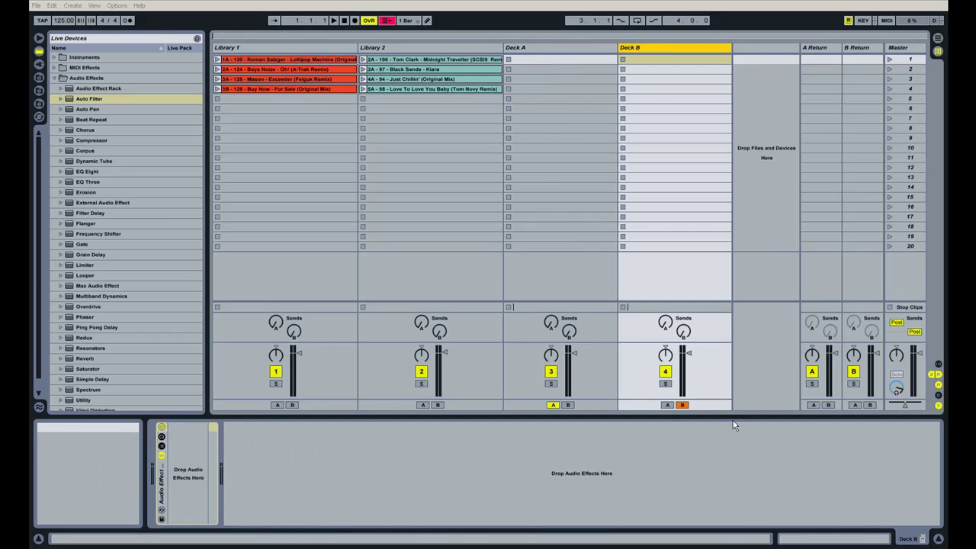
left_click(185, 458)
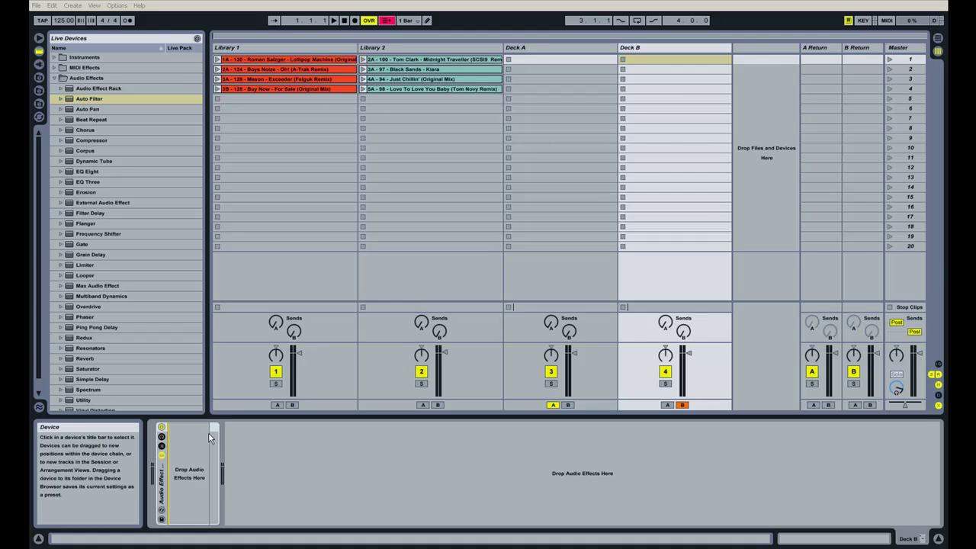
left_click(215, 432)
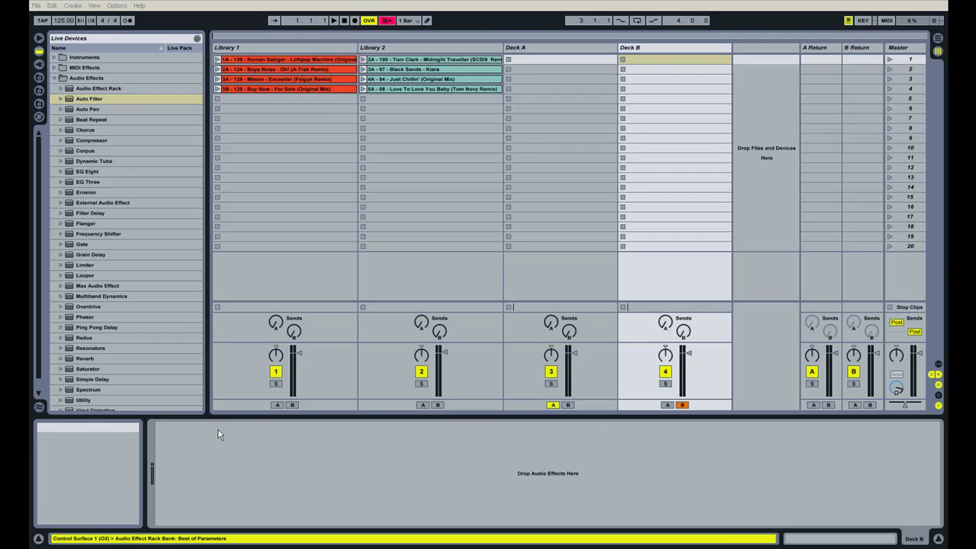
left_click(552, 48)
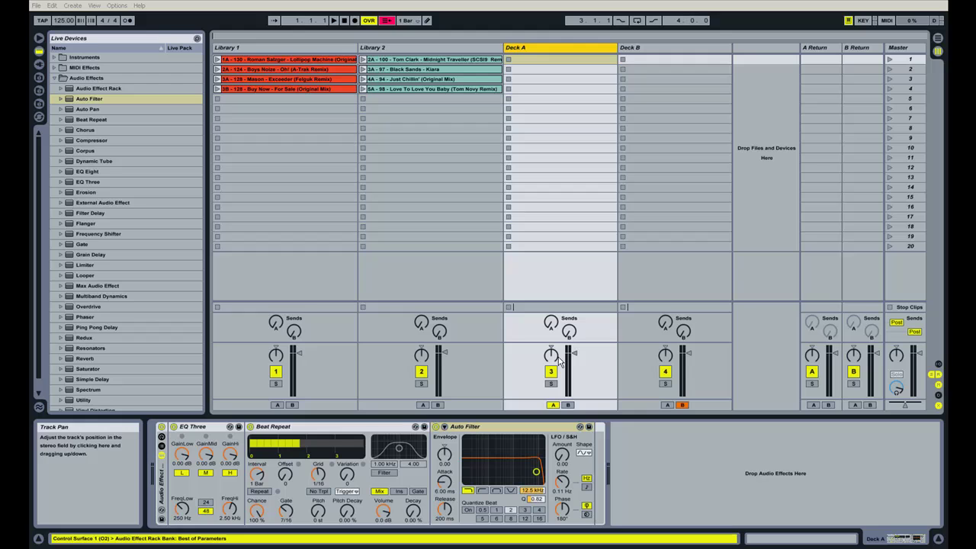
left_click(603, 430)
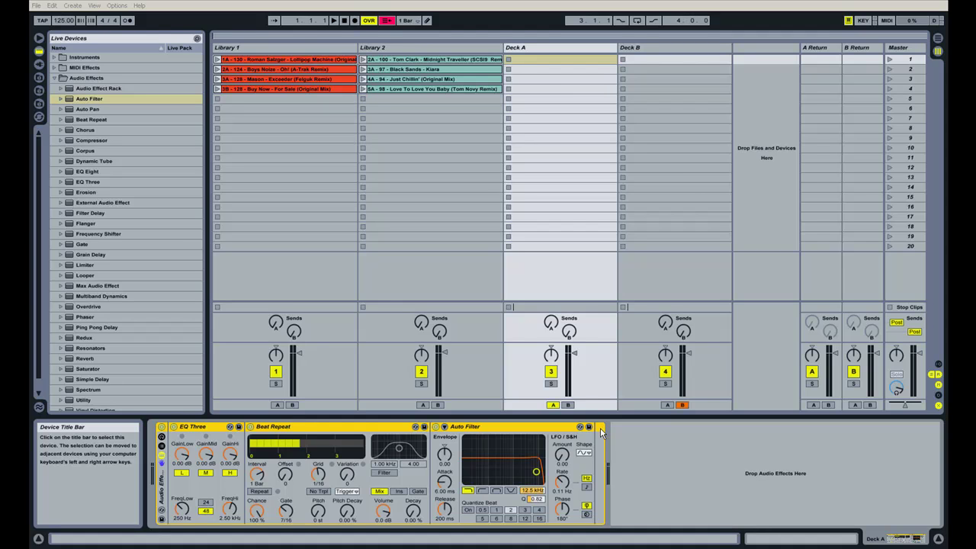
left_click_drag(601, 432, 623, 394)
left_click_drag(642, 348, 663, 49)
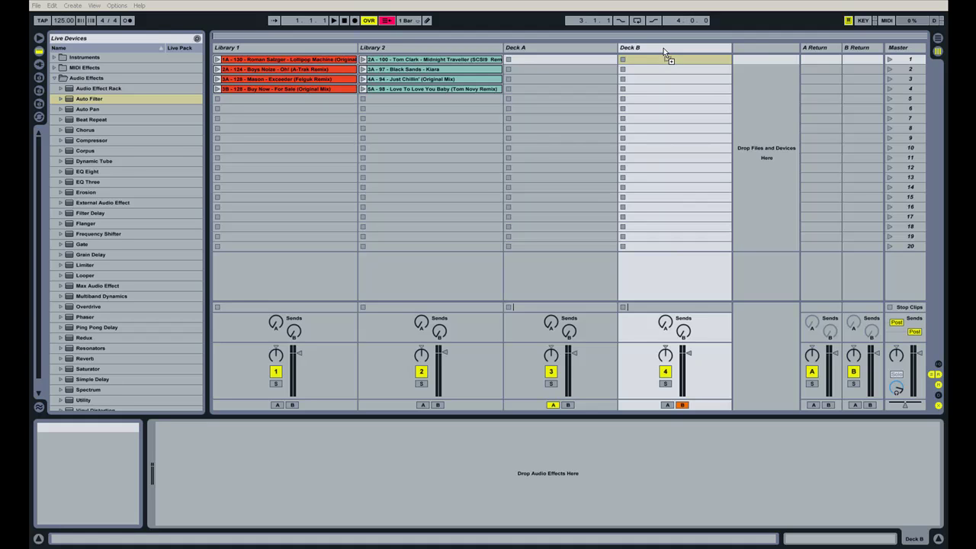
left_click_drag(663, 49, 663, 48)
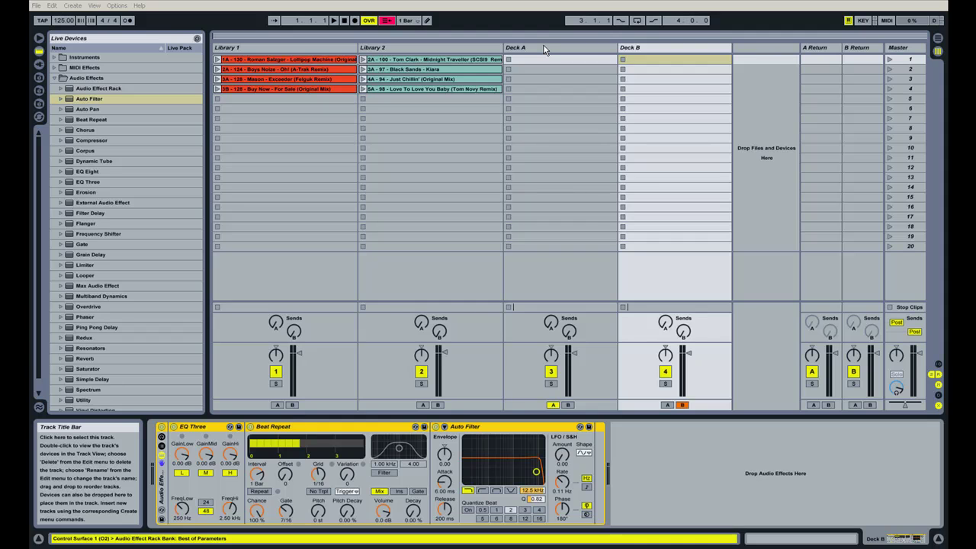
left_click(546, 49)
left_click(668, 51)
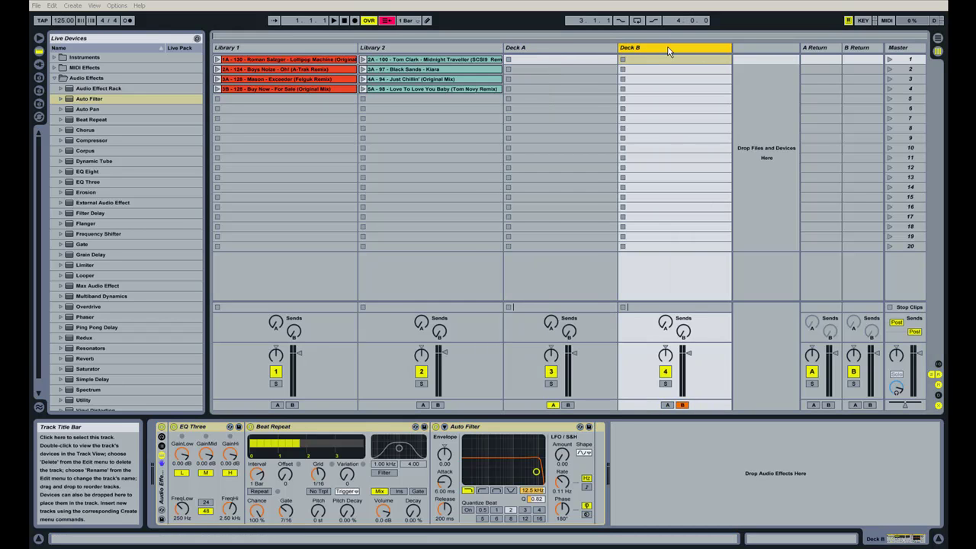
Show the eight macro knobs on Deck A's Audio Effect Rack
left_click(565, 46)
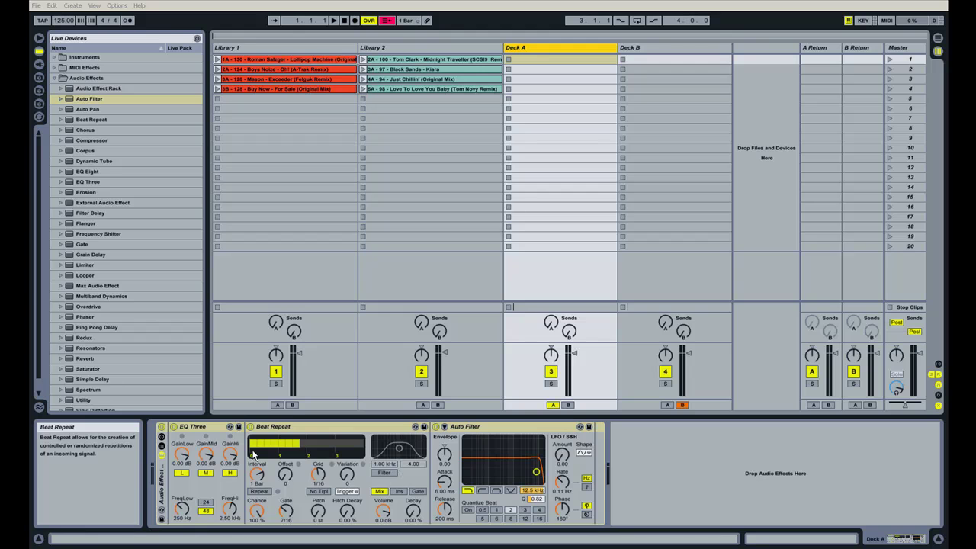
left_click(161, 440)
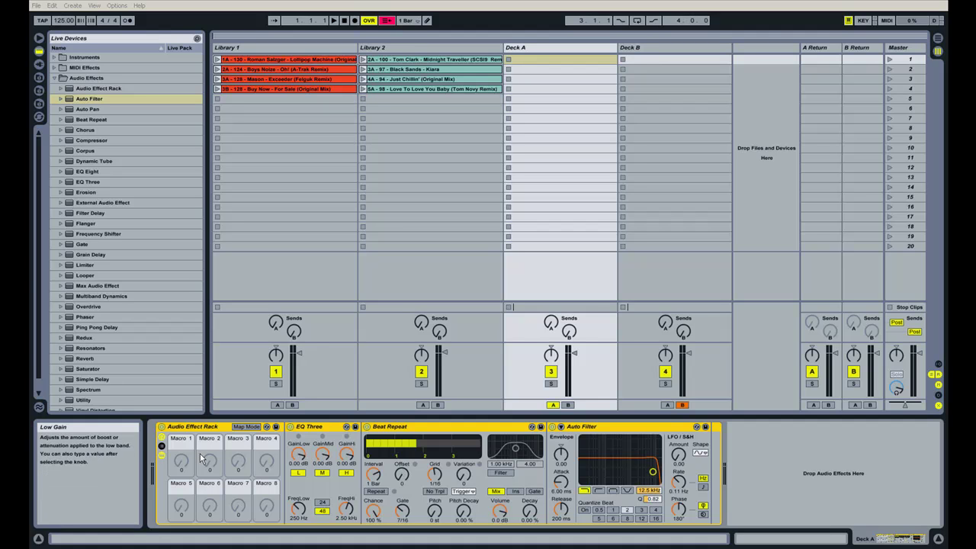
Map EQ Three's low, mid and high gains to Macros 1, 2 and 3
right_click(299, 455)
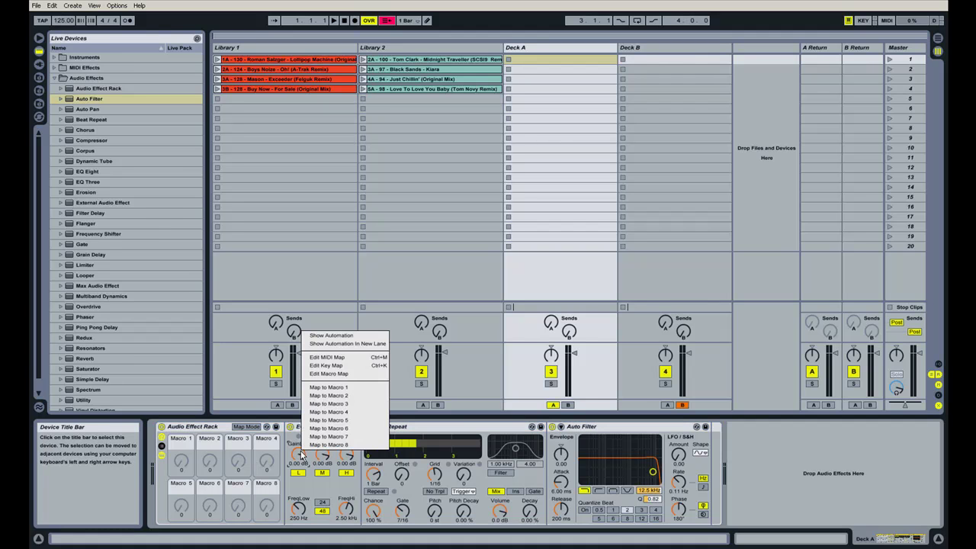
left_click(328, 387)
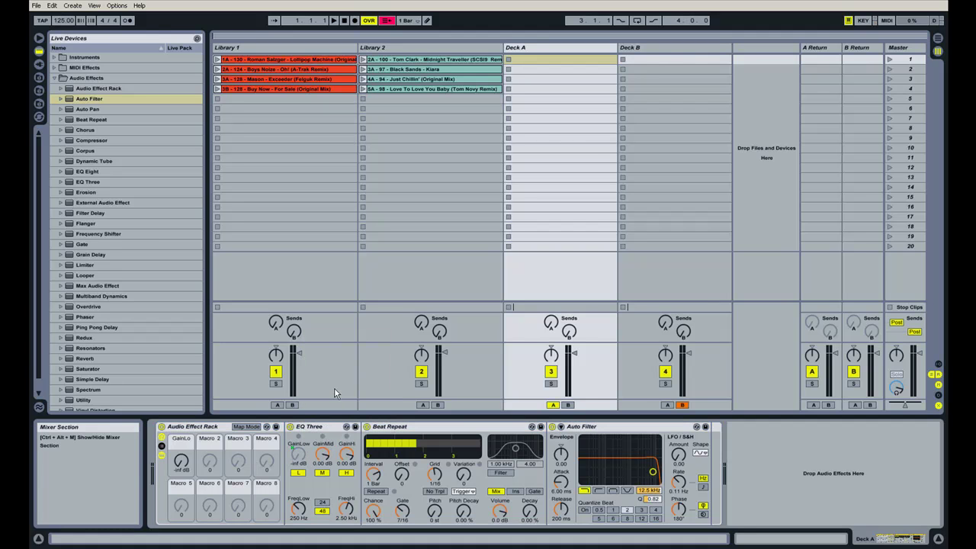
right_click(324, 458)
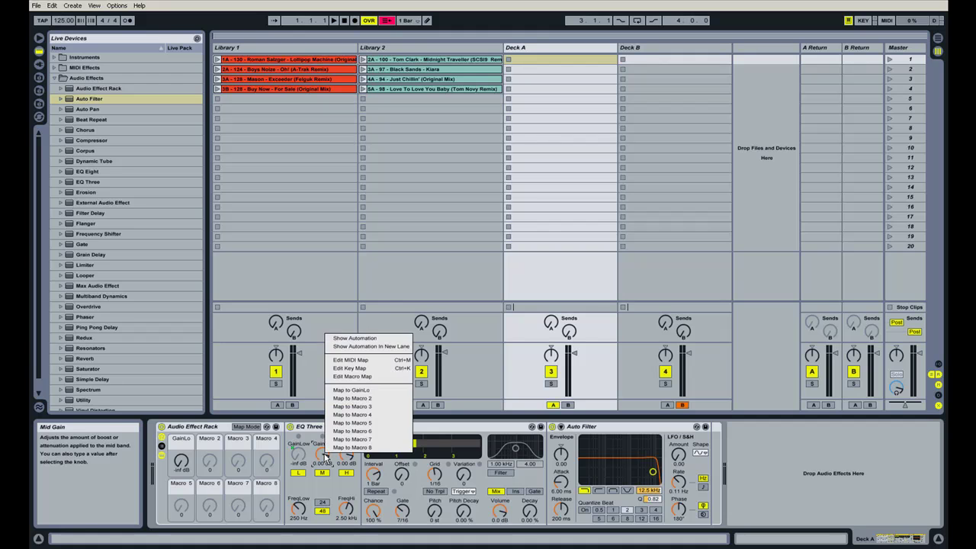
left_click(349, 399)
right_click(347, 455)
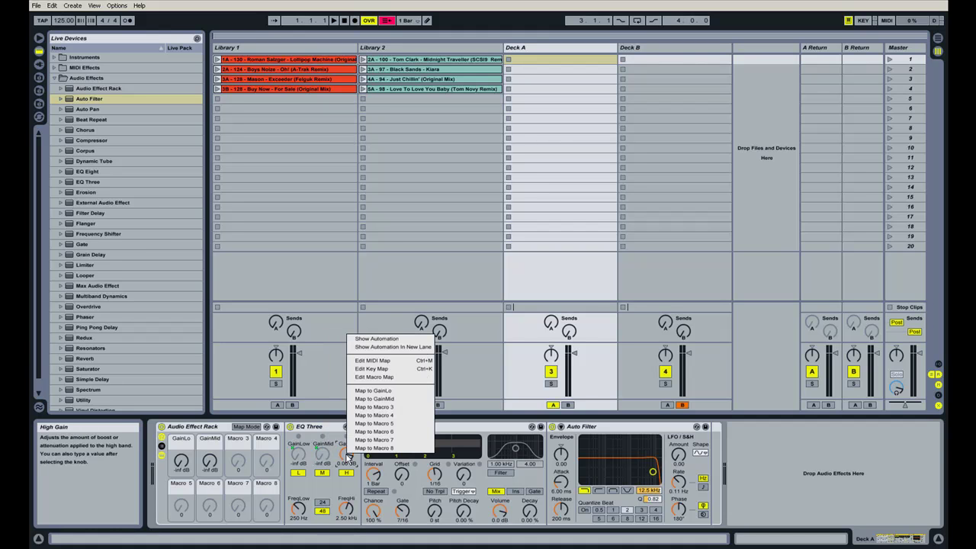
left_click(373, 407)
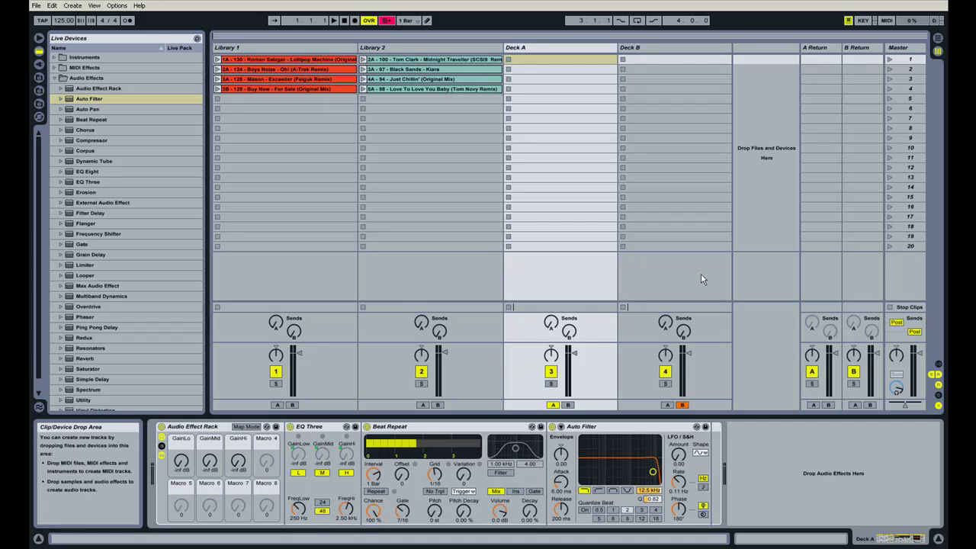
MIDI-map the GainLo, GainMid and GainHi macros to CC 8, 9 and 10
left_click(887, 19)
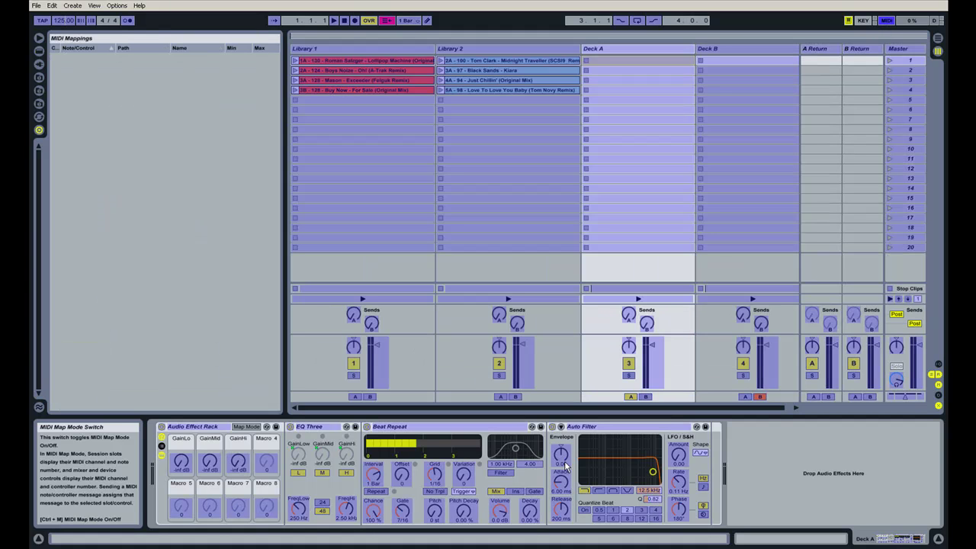
left_click(183, 466)
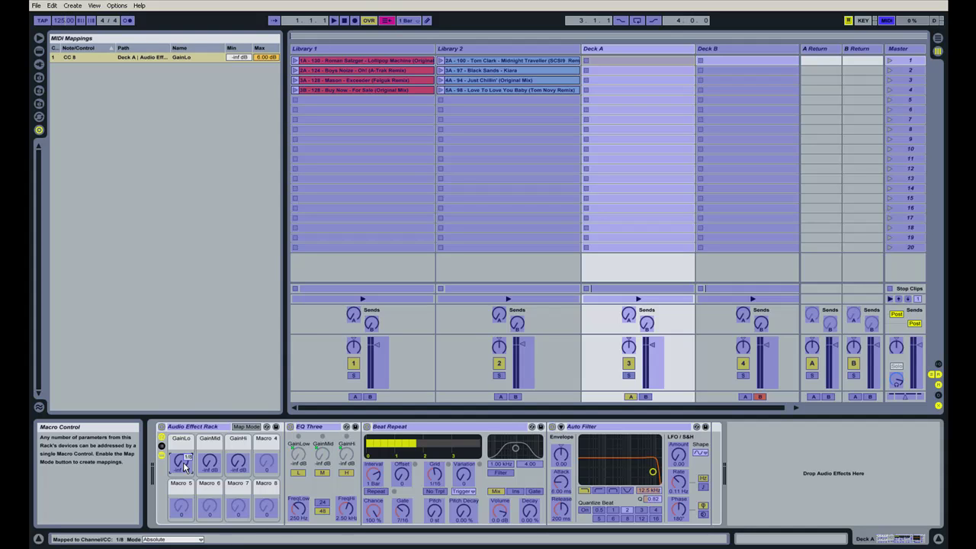
left_click(210, 462)
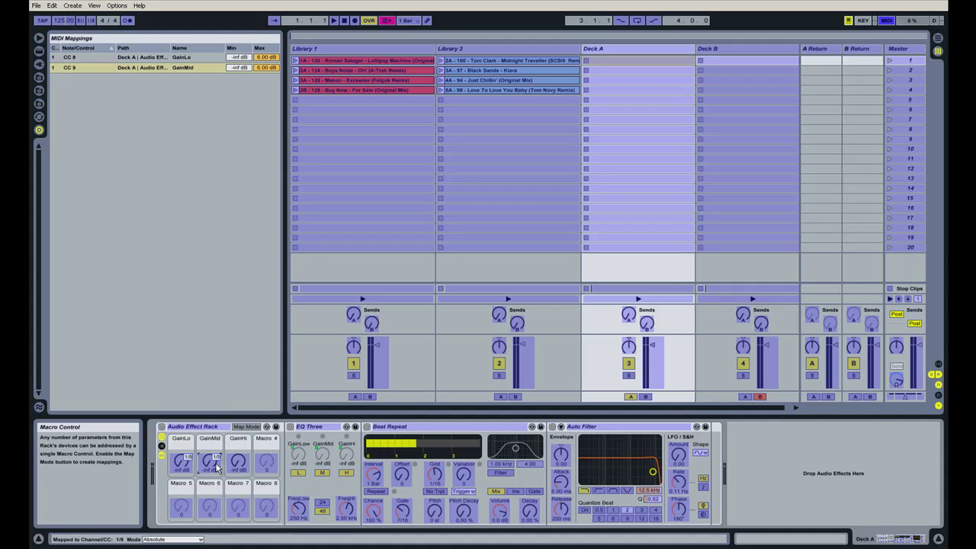
left_click(238, 464)
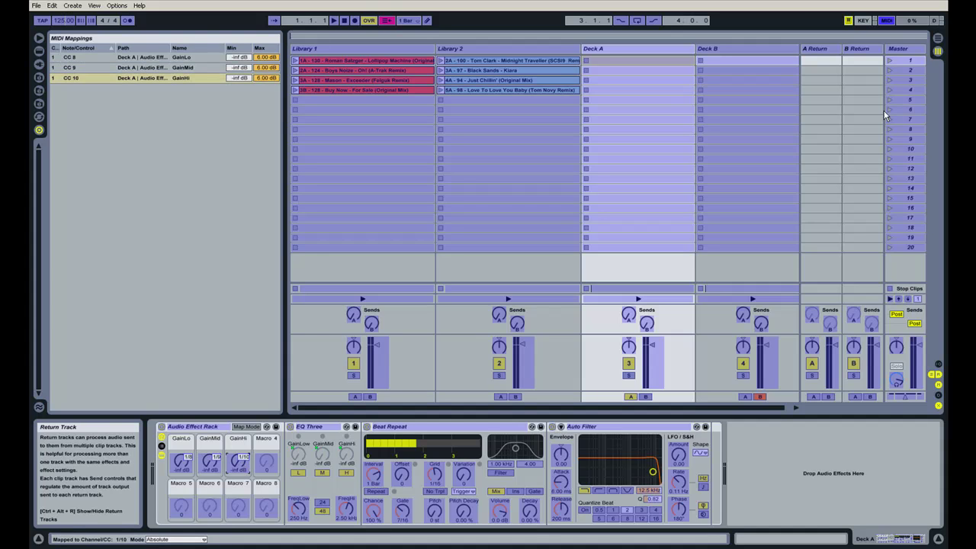
Exit MIDI Map Mode and turn GainLo to -1.56 dB to test it
left_click(886, 21)
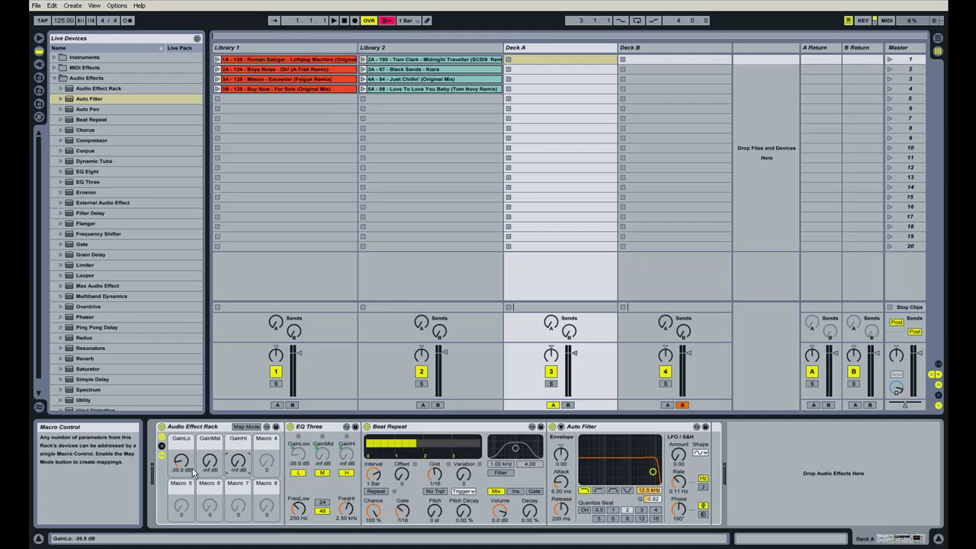
left_click_drag(190, 471, 193, 472)
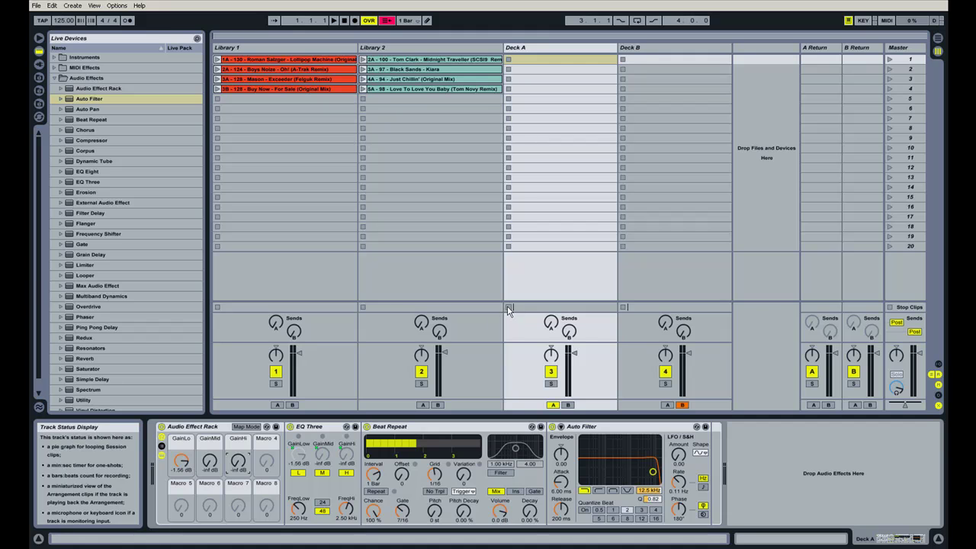
Set the Max of the CC 8, 9 and 10 gain mappings to 0 dB
left_click(886, 20)
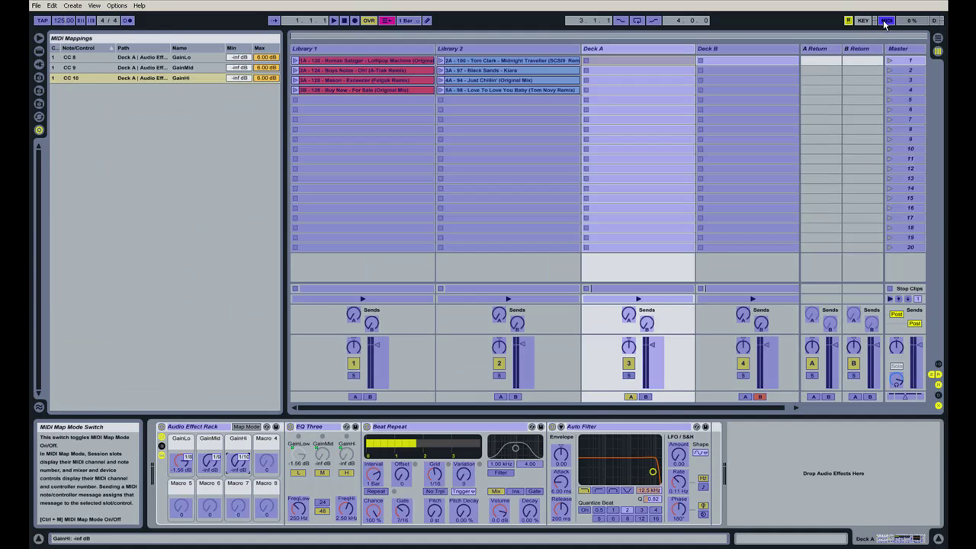
left_click(267, 59)
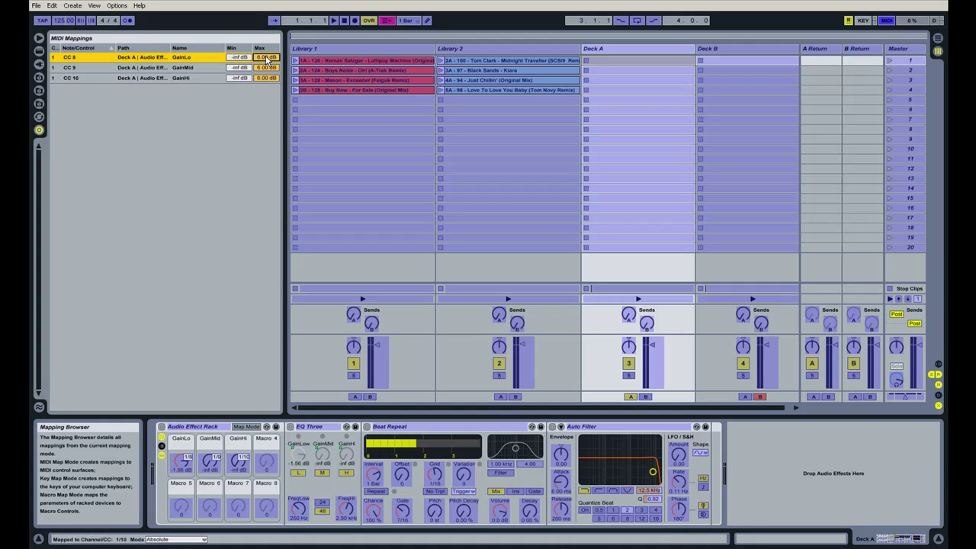
type("0")
key("Return")
left_click(267, 68)
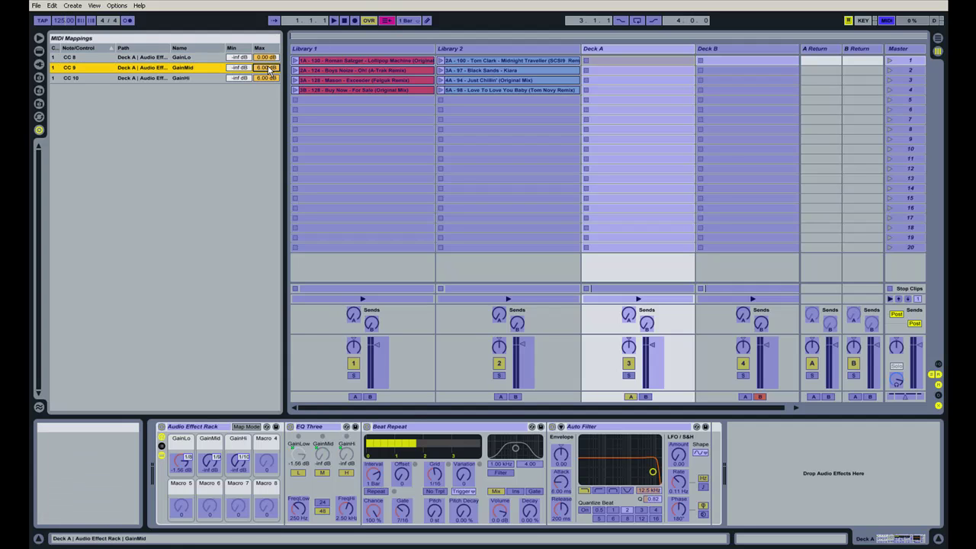
type("0")
key("Return")
left_click(266, 78)
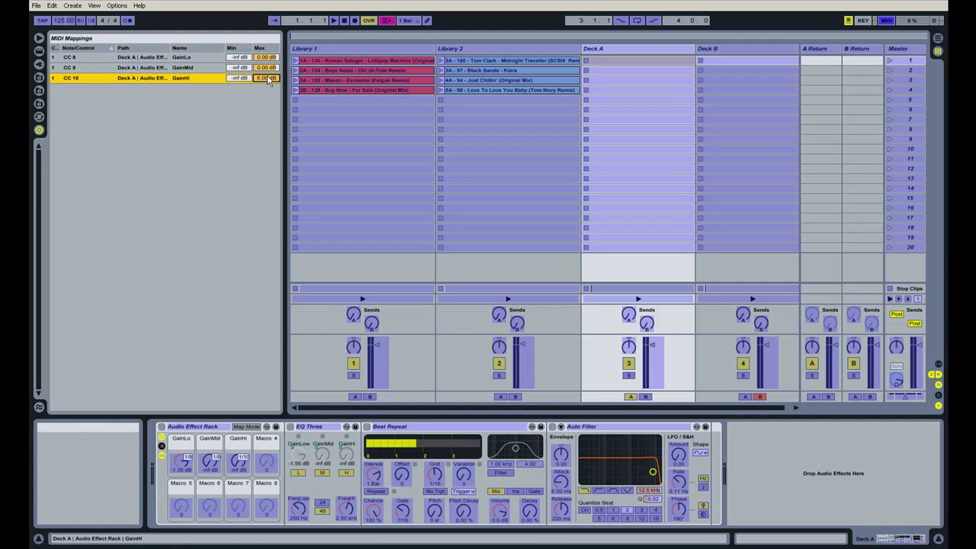
type("0")
key("Return")
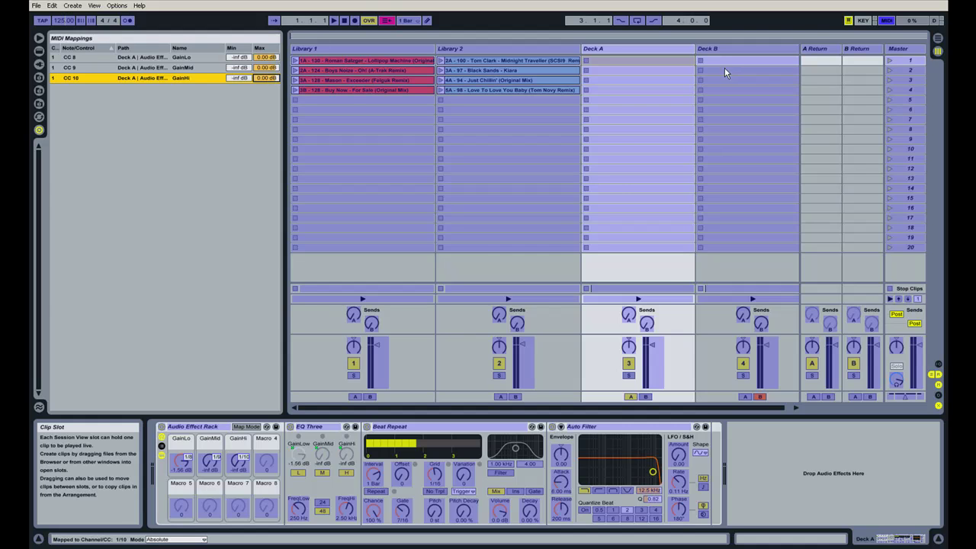
left_click(887, 21)
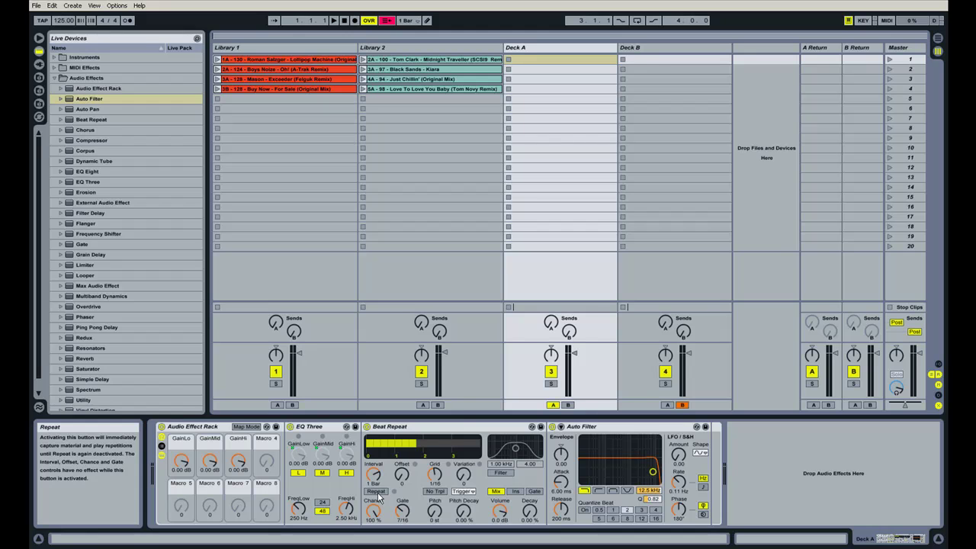
Map Beat Repeat's Repeat switch to Macro 4 and lower its Chance well below 100 %
right_click(374, 494)
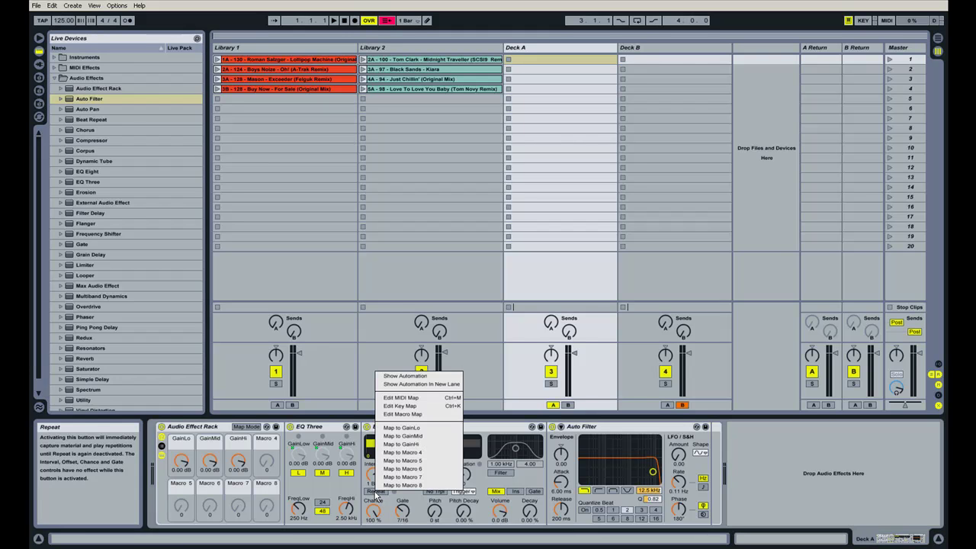
left_click(415, 453)
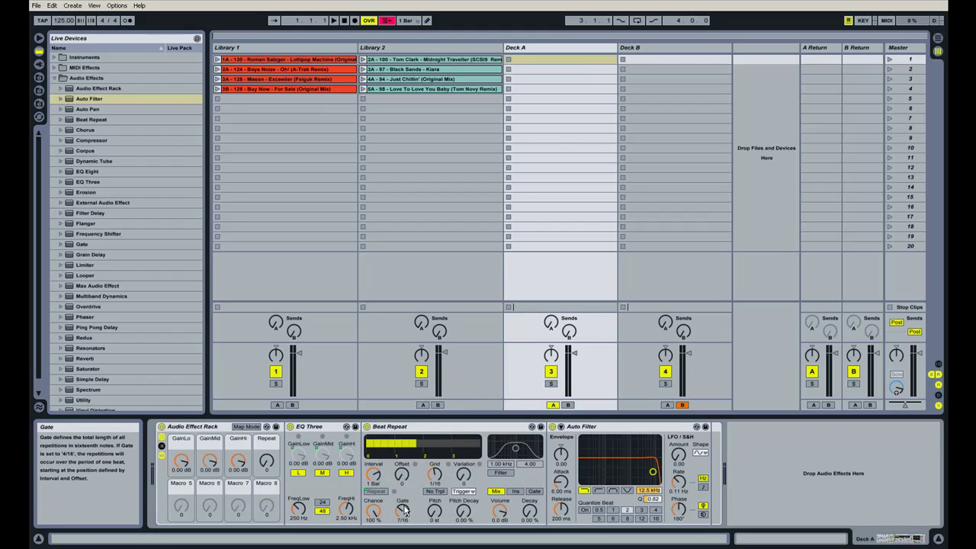
left_click_drag(373, 512, 374, 545)
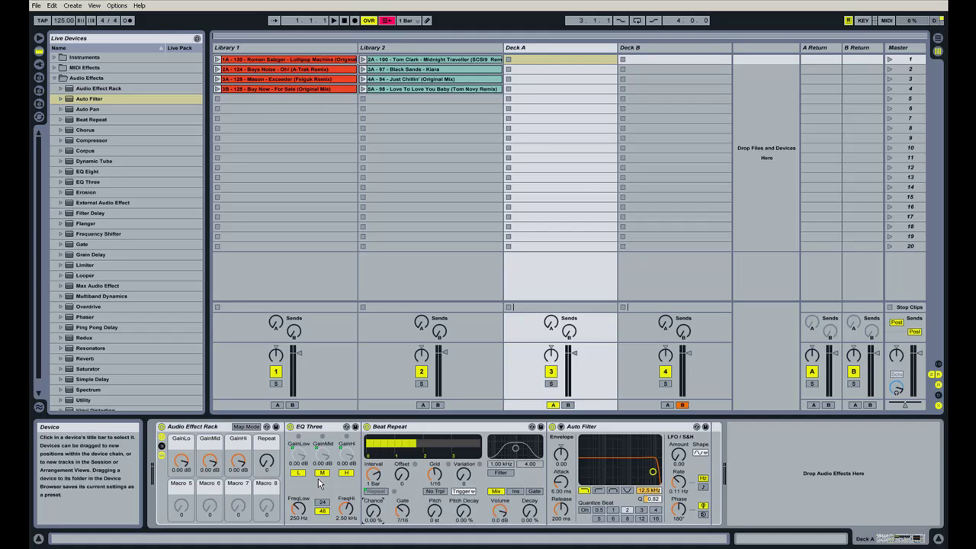
MIDI-map Deck A's Repeat macro to controller CC 12
left_click(886, 22)
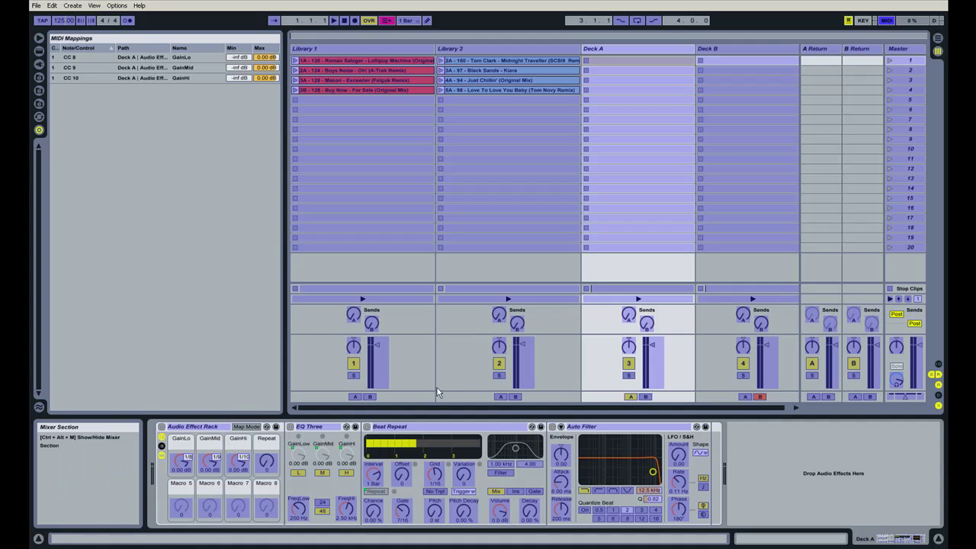
left_click(266, 464)
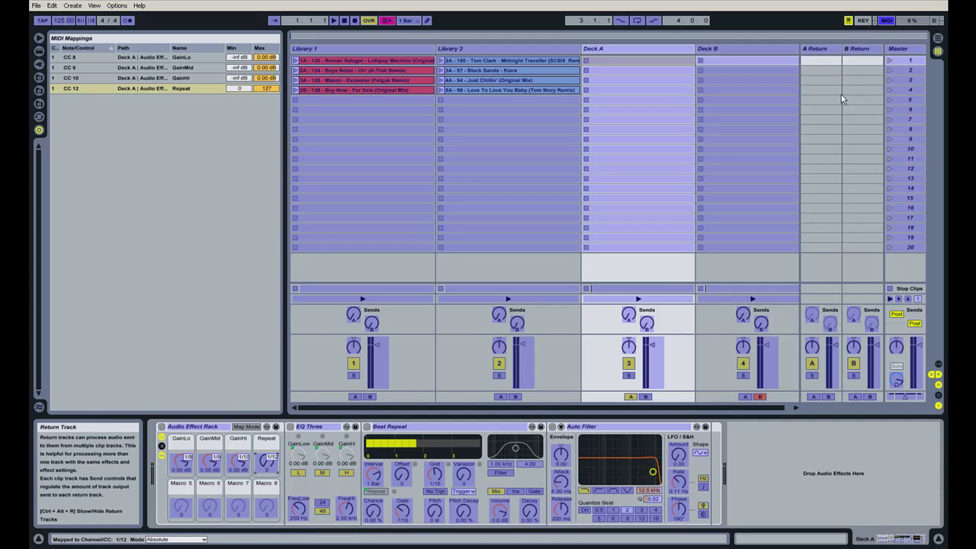
left_click(886, 22)
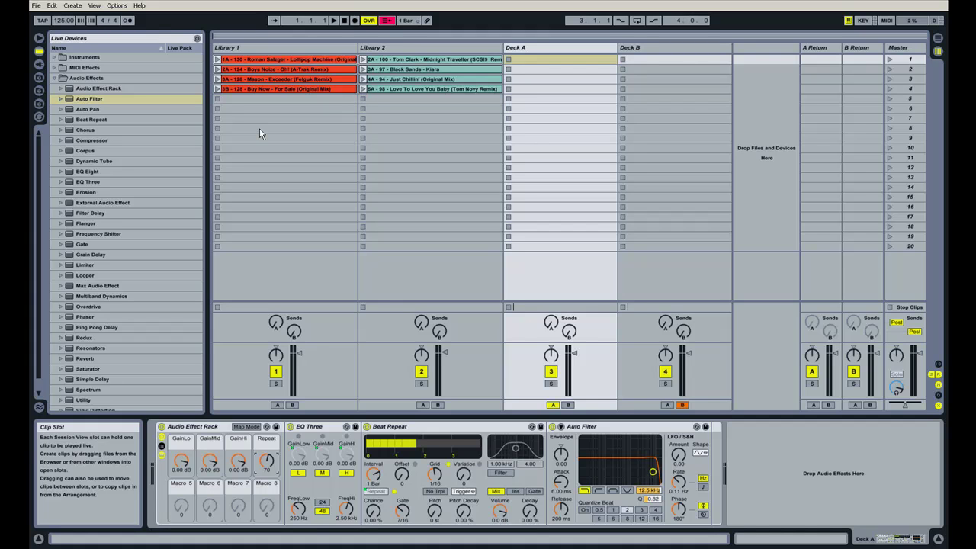
Limit the CC 12 Repeat mapping to a Min of 62 and a Max of 72
left_click(887, 21)
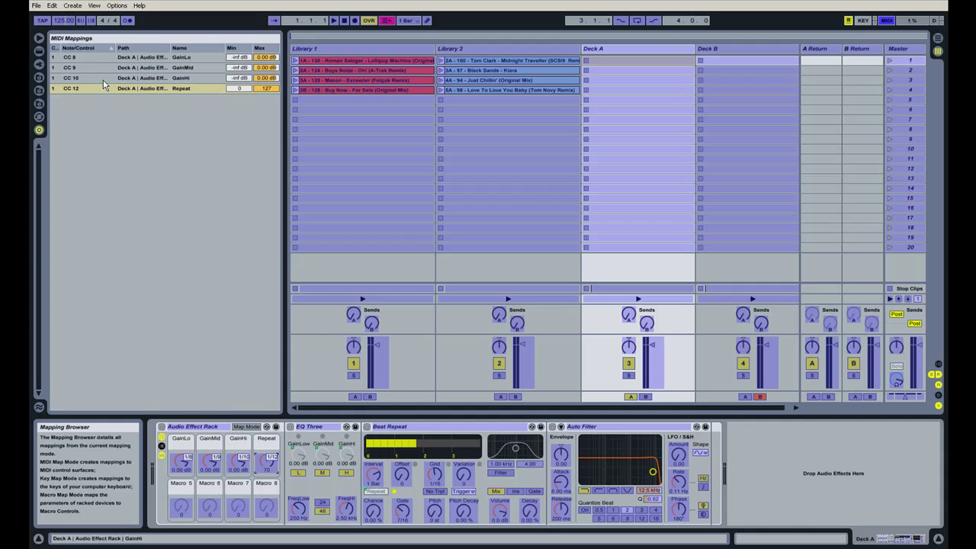
left_click(241, 89)
type("62")
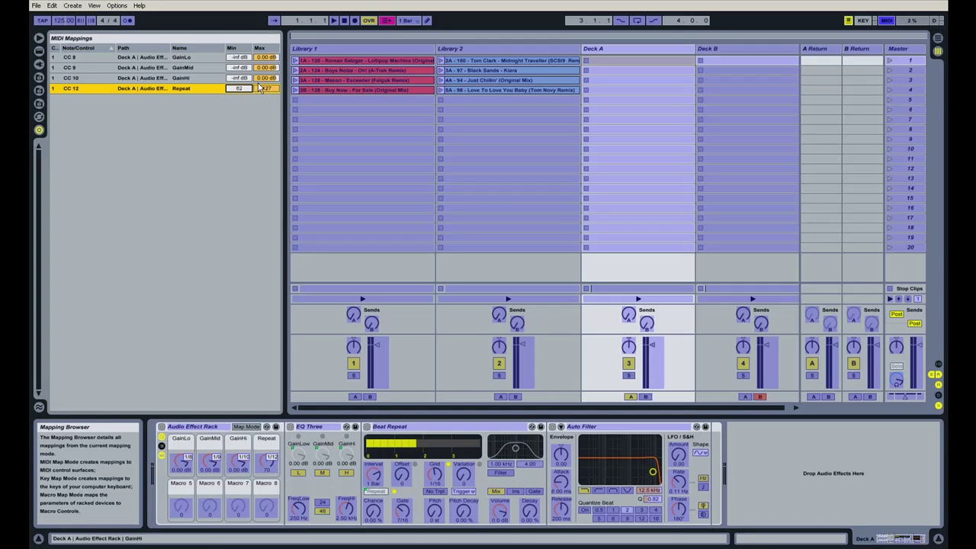
left_click(267, 89)
type("72")
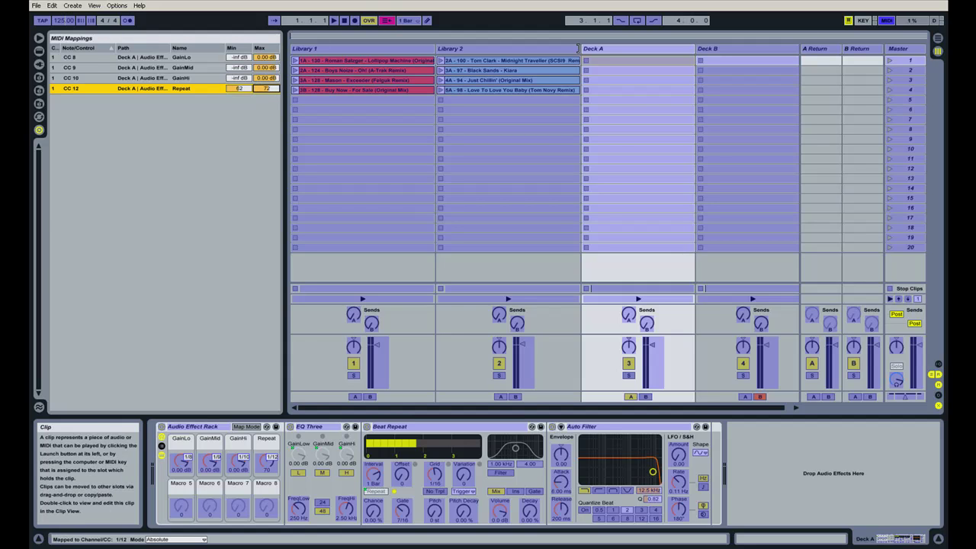
left_click(886, 22)
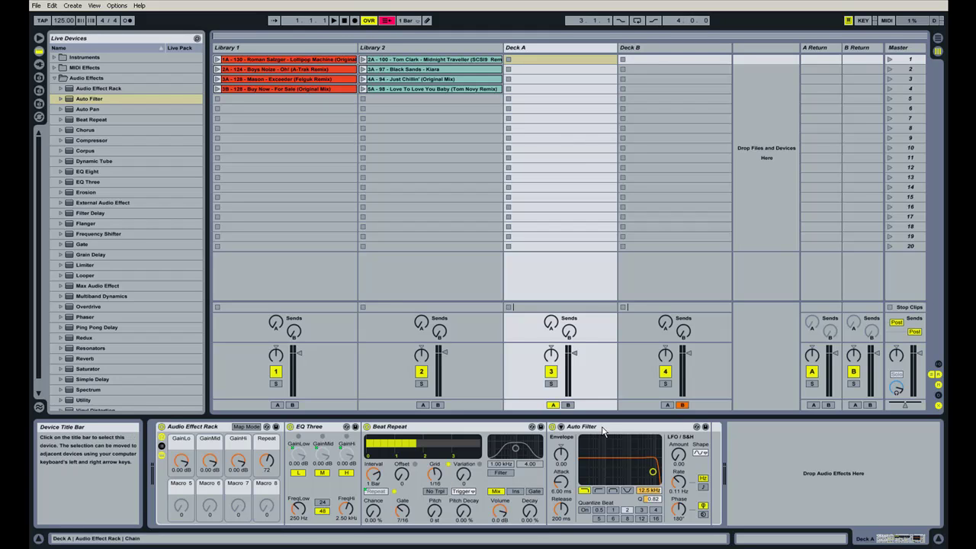
Map Auto Filter's Frequency to Macro 5 and its Resonance (Q) to Macro 6
left_click(603, 428)
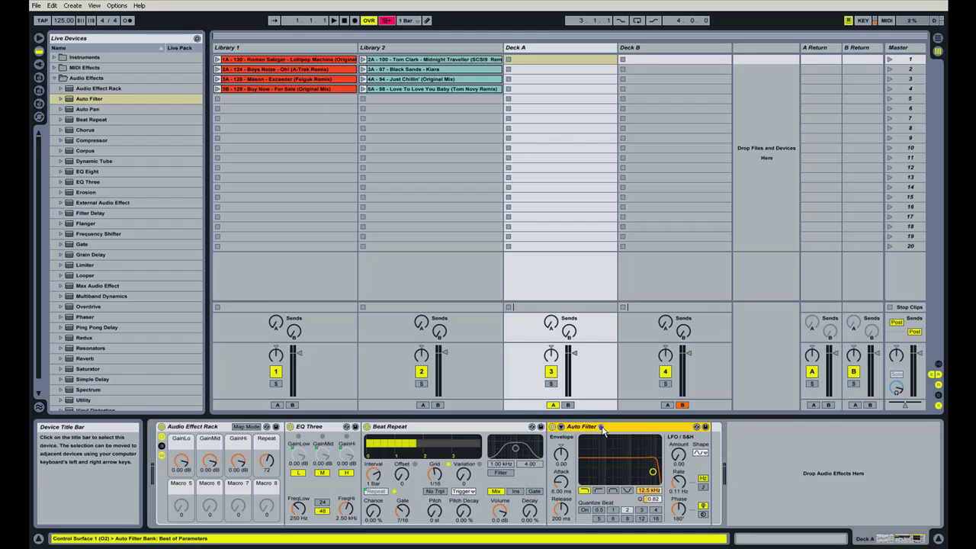
right_click(649, 492)
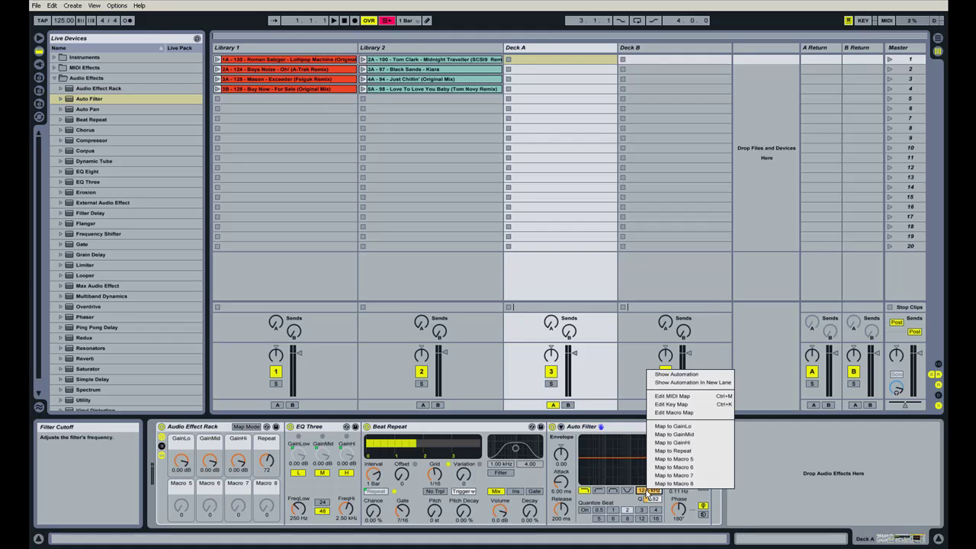
left_click(674, 459)
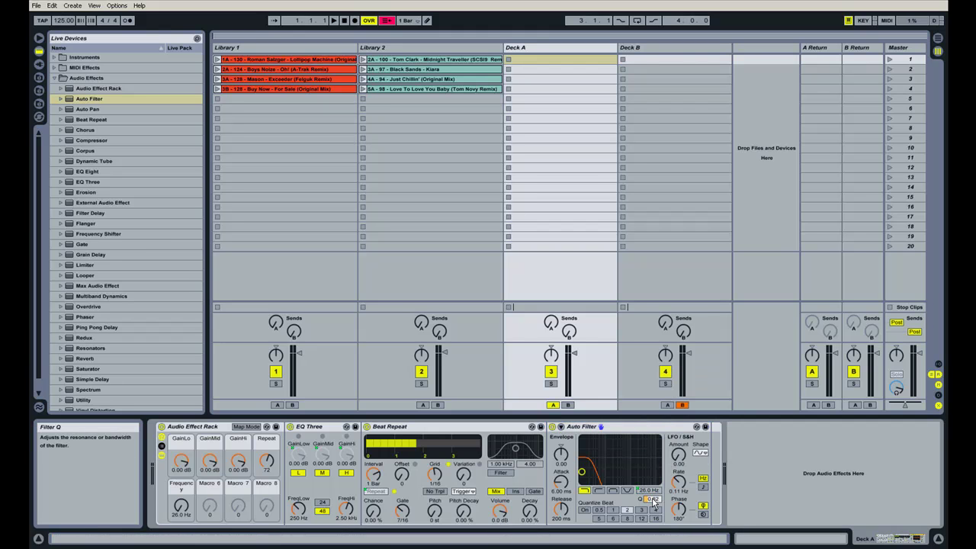
right_click(652, 502)
left_click(677, 480)
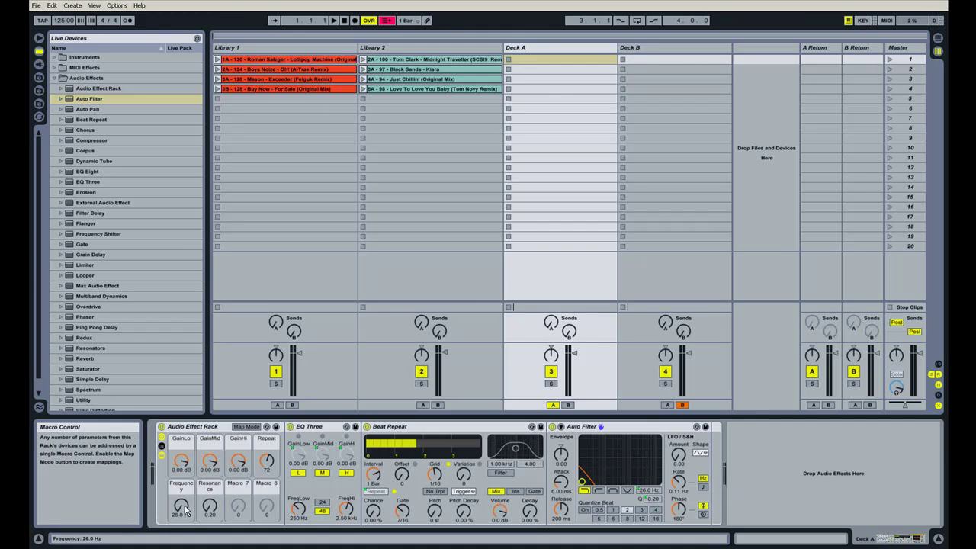
Assign CC 13 to the Frequency macro and CC 14 to the Resonance macro
key("ctrl+m")
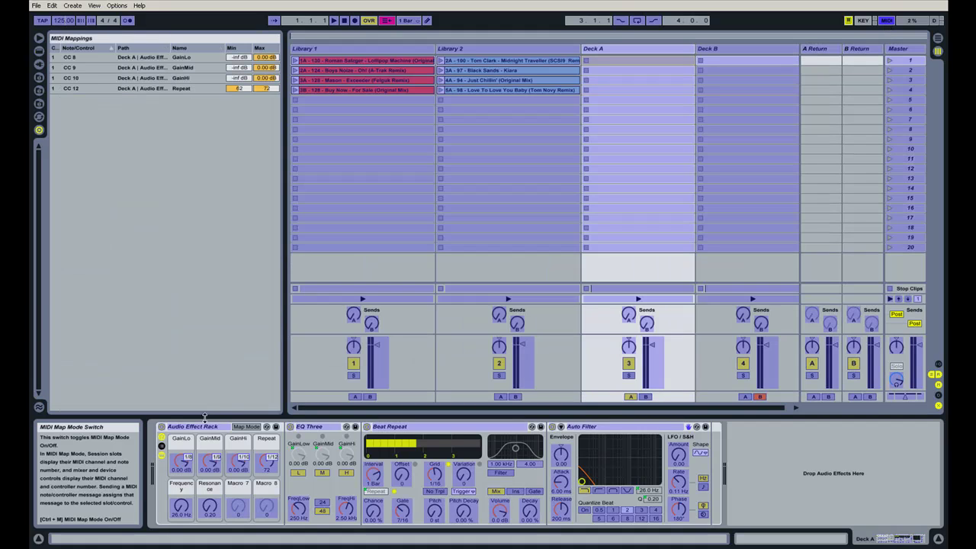
left_click(181, 507)
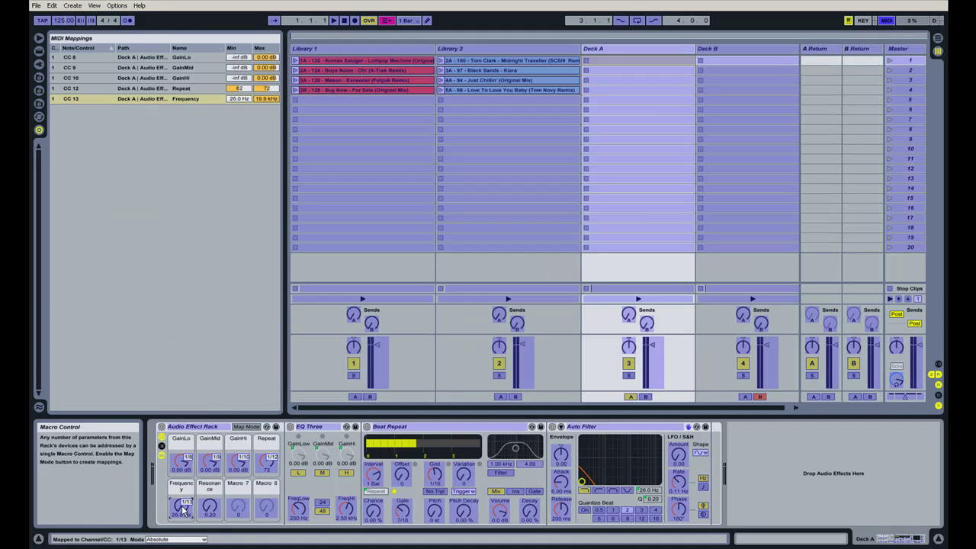
left_click(210, 508)
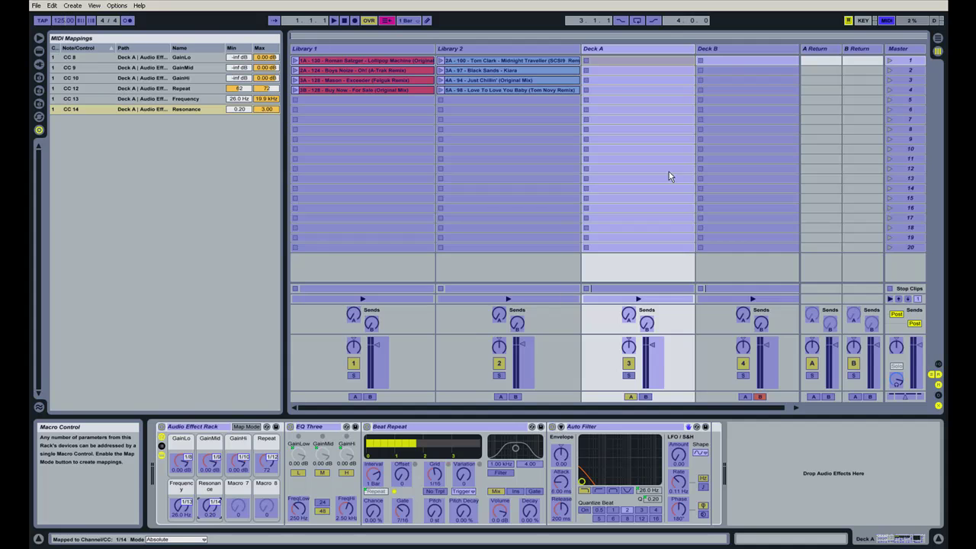
left_click(886, 21)
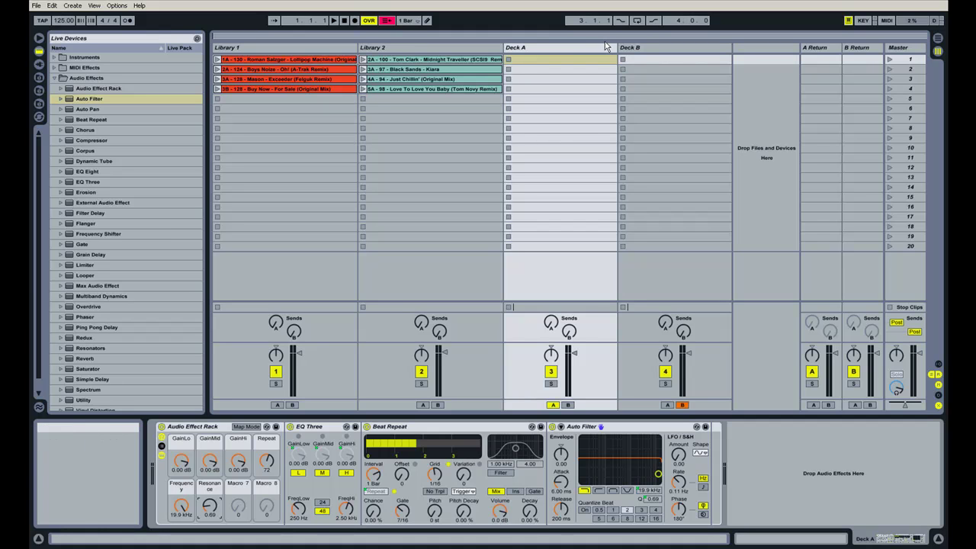
Select Deck B, expand its Audio Effect Rack's eight unnamed macros, and save the Live Set
left_click(652, 50)
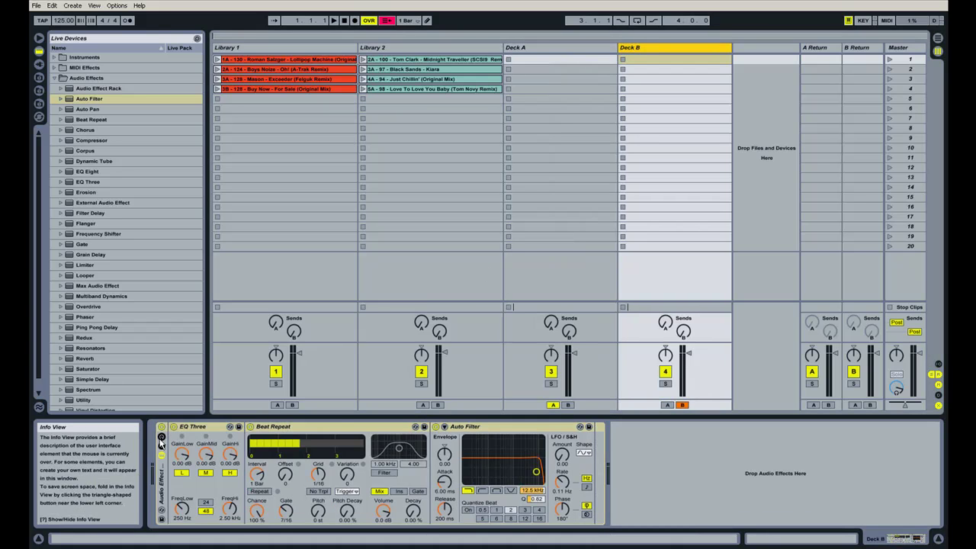
left_click(160, 438)
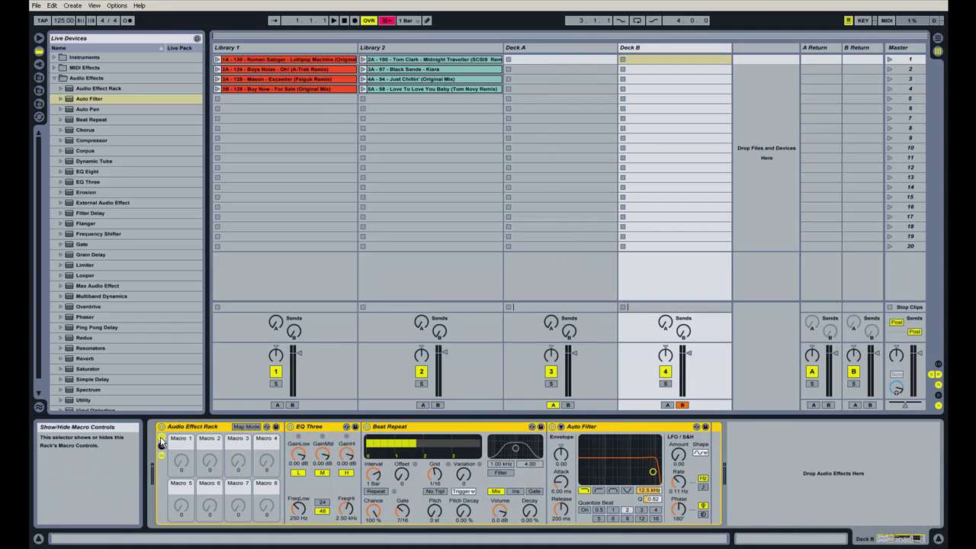
left_click(574, 52)
left_click(637, 51)
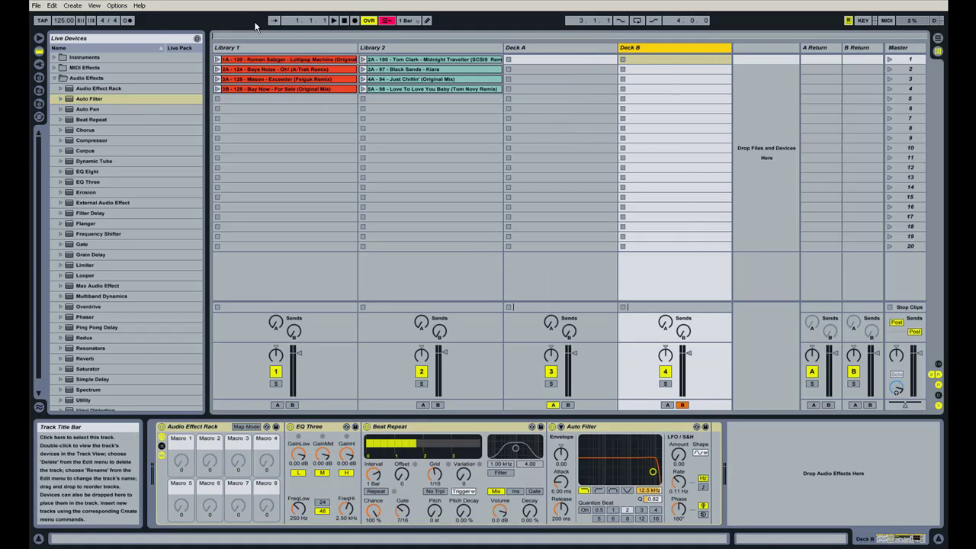
left_click(36, 5)
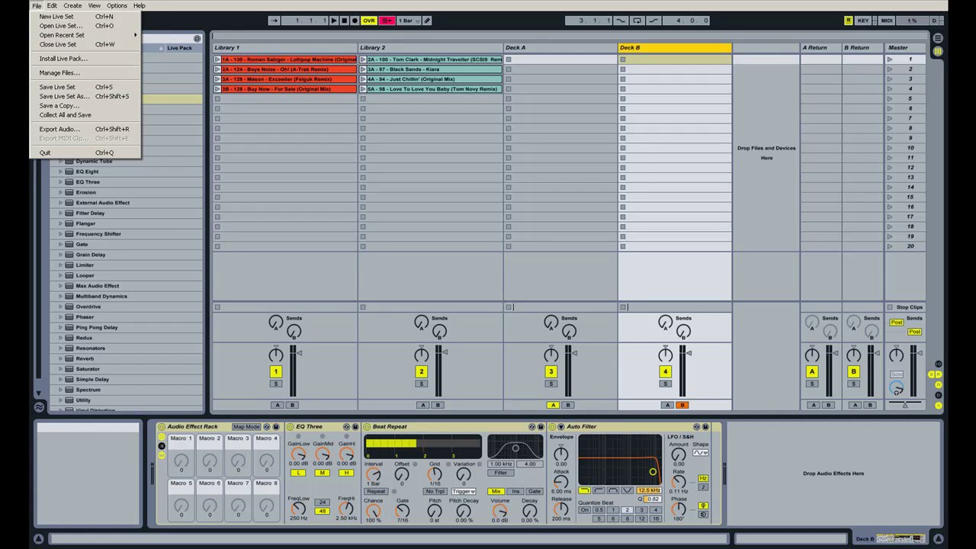
left_click(64, 88)
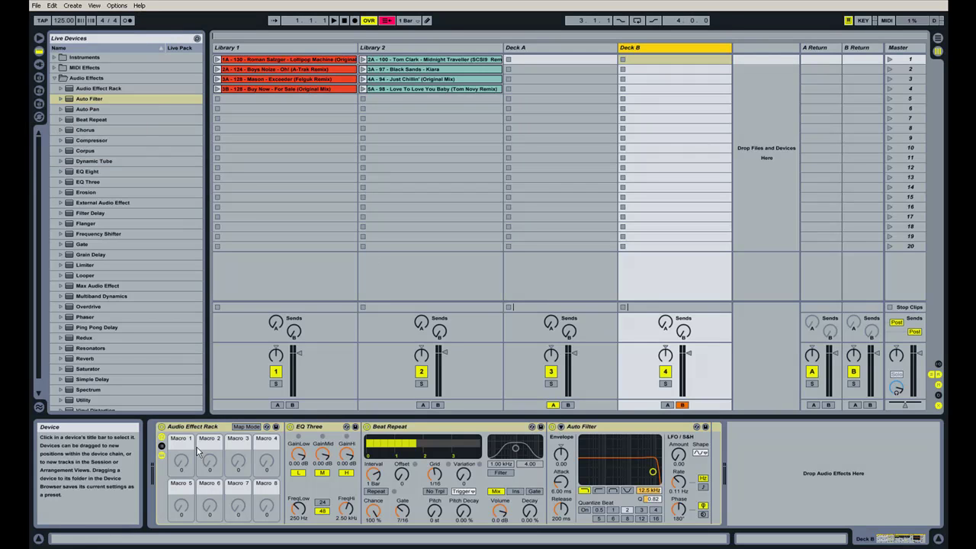